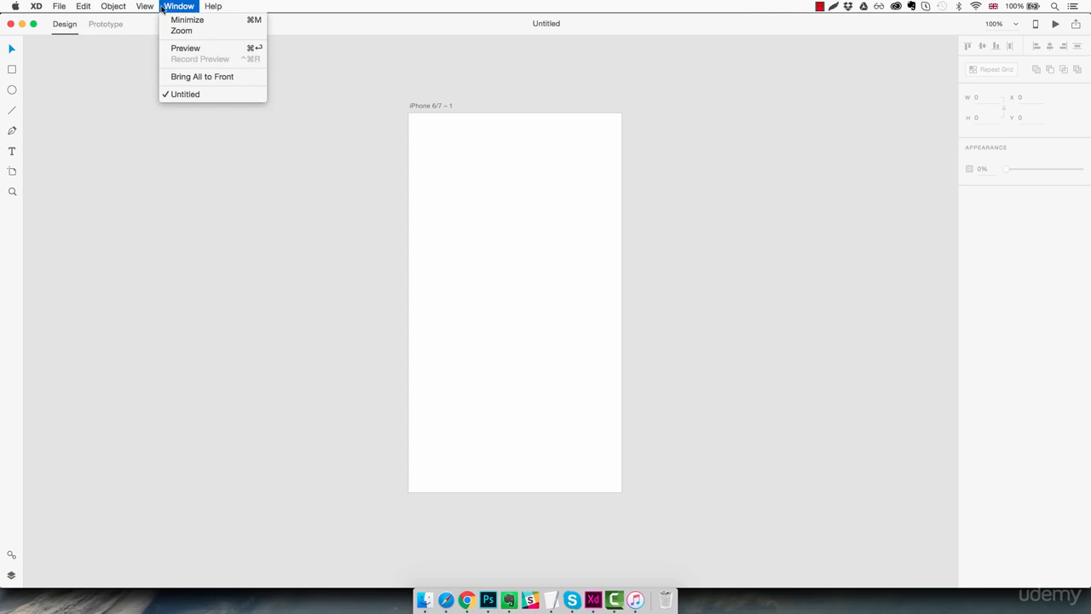
- Toggle between Prototype and Design modes, ending in Design mode
click(175, 8)
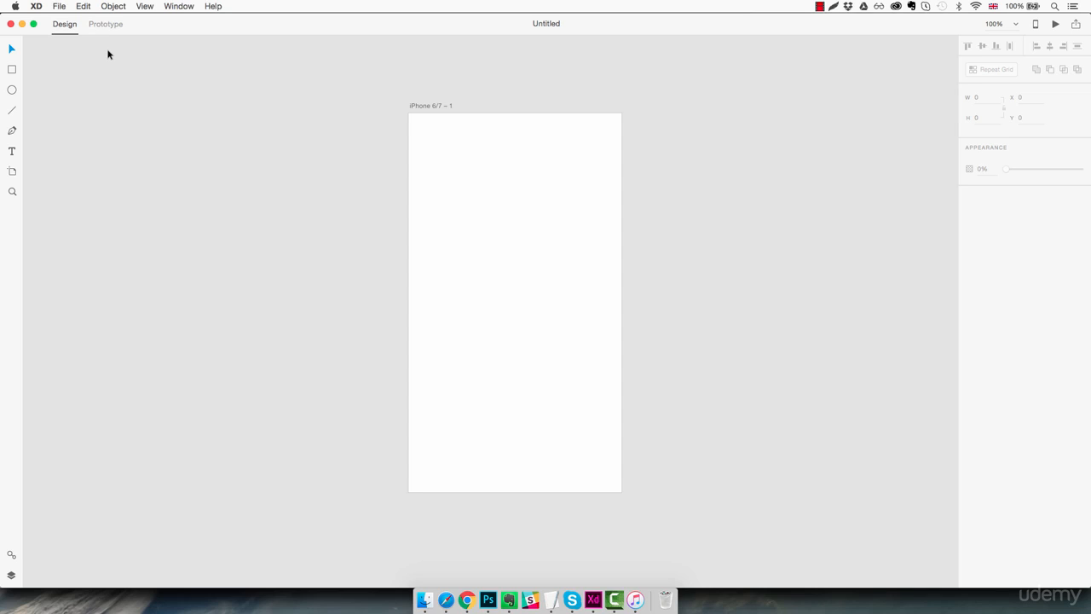
click(102, 27)
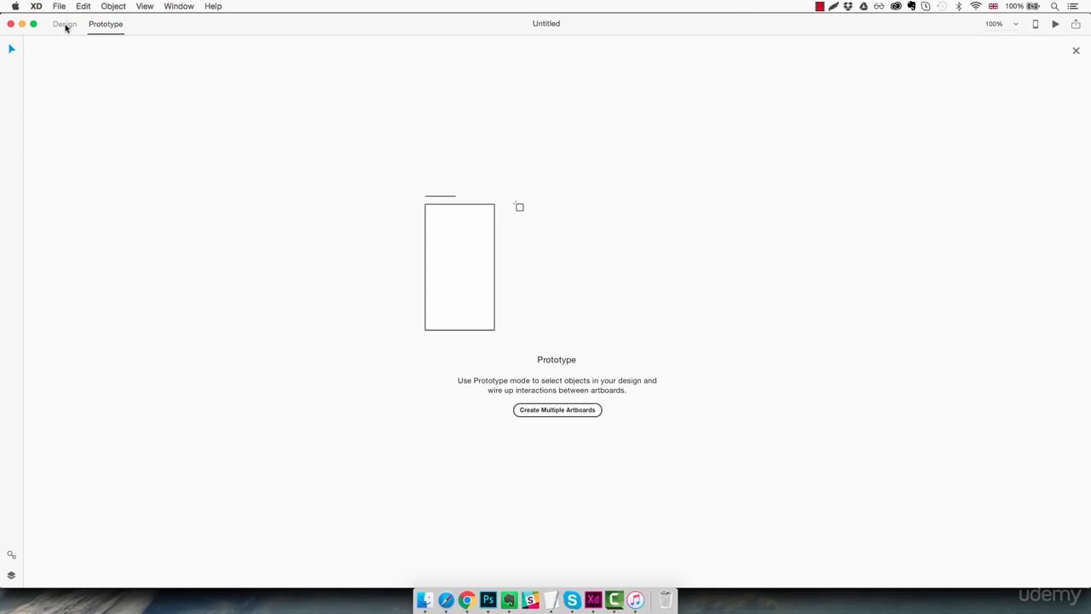
click(66, 26)
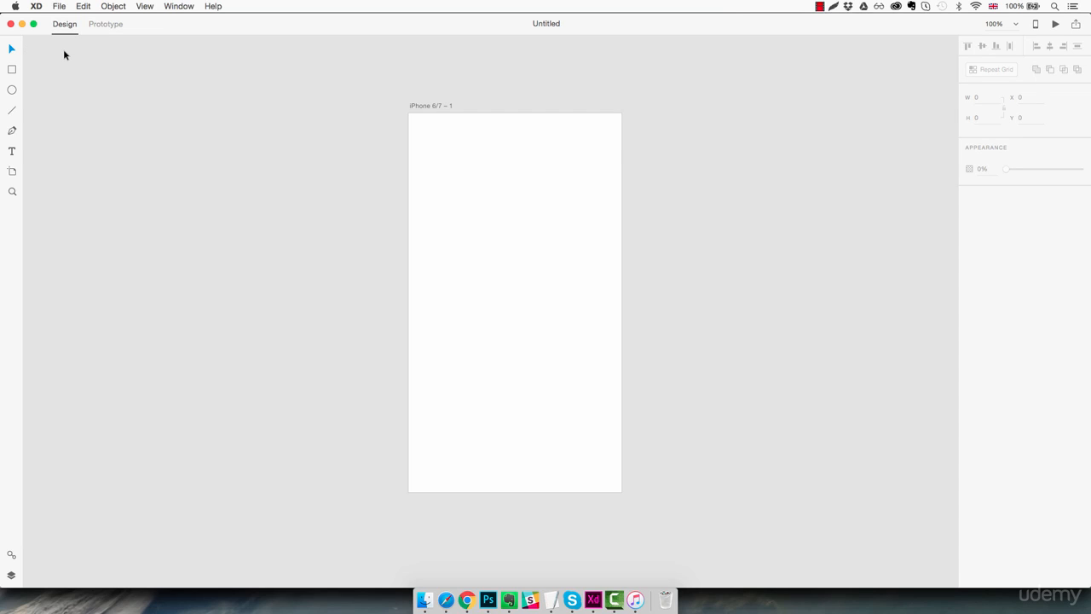
click(102, 25)
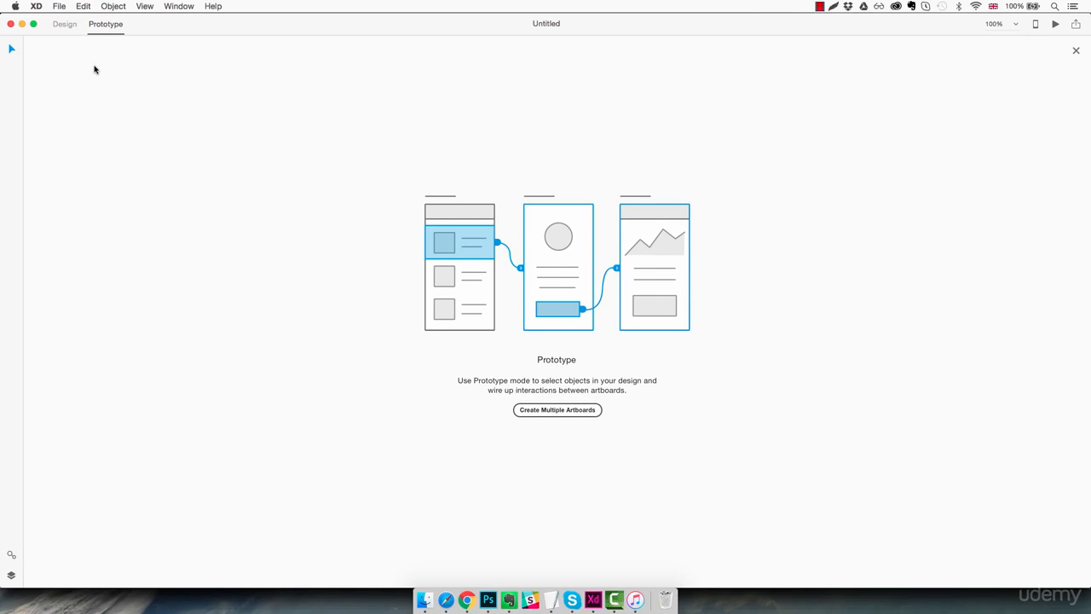
click(64, 25)
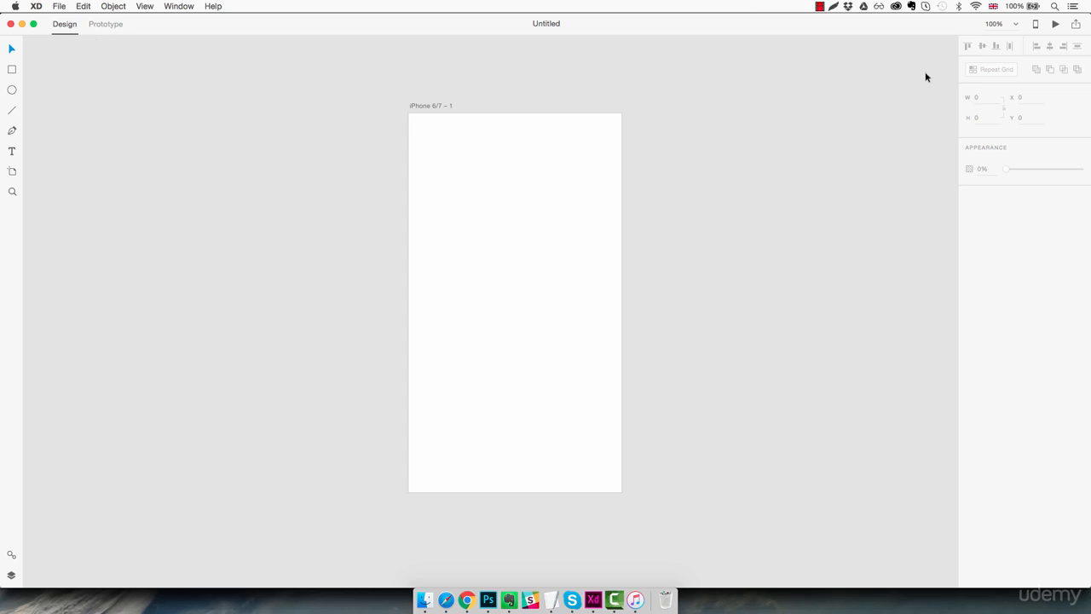
- Check the zoom presets list and keep the zoom at 100%
click(1016, 26)
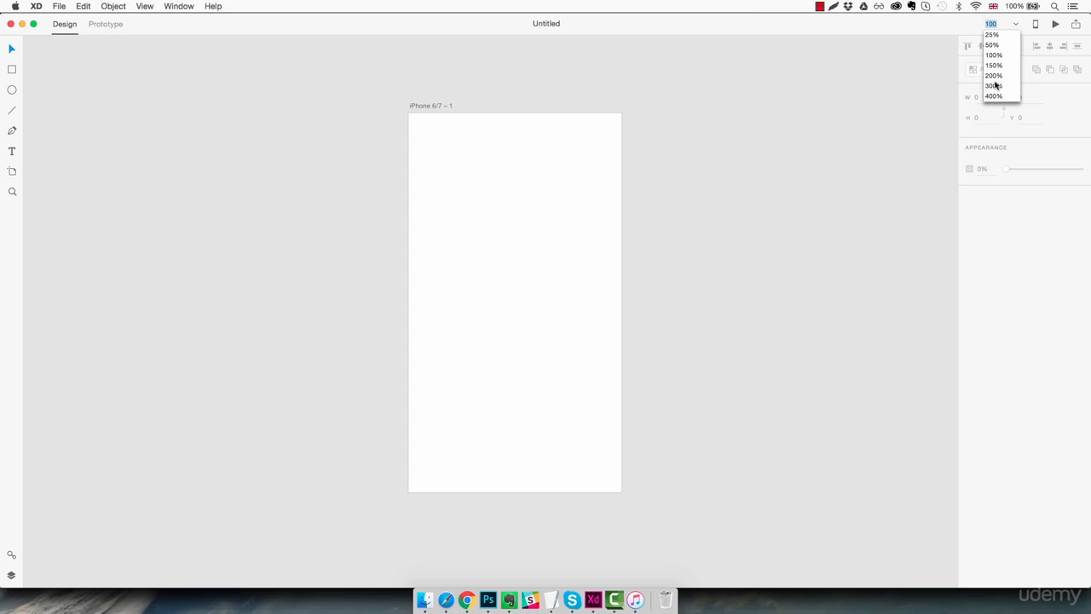
click(1018, 27)
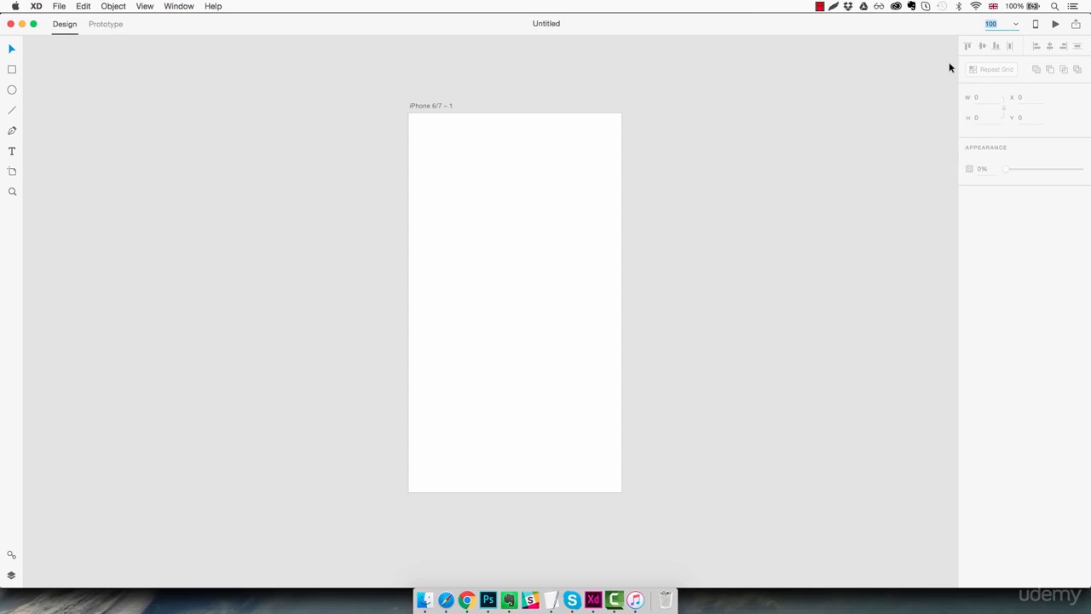
key(Return)
- Open a live artboard preview, nudge it right and close it, then view and dismiss the Share Online options
click(1055, 24)
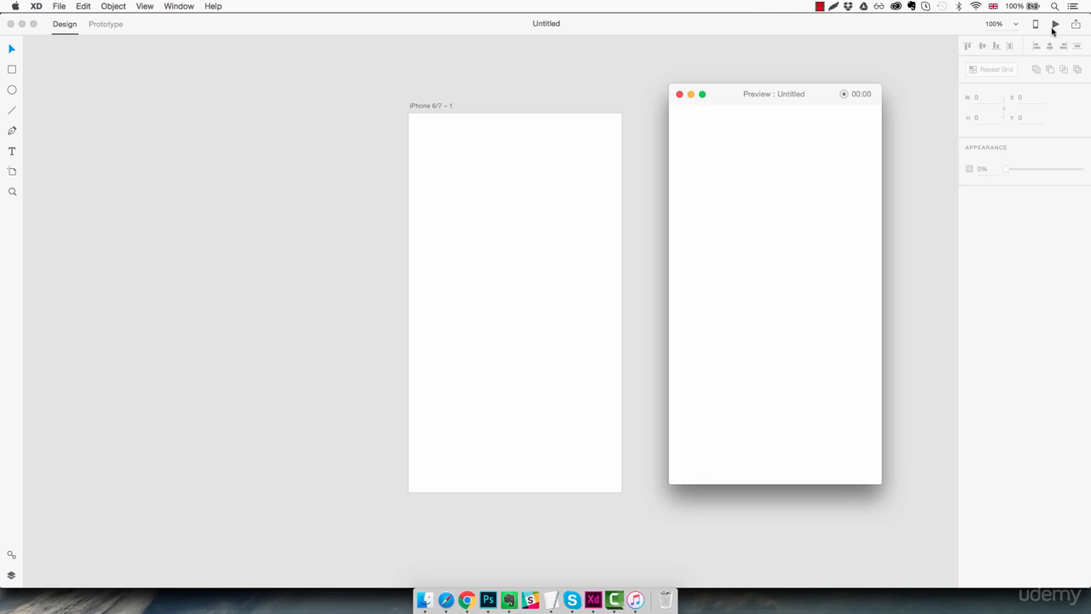
drag(825, 99, 855, 101)
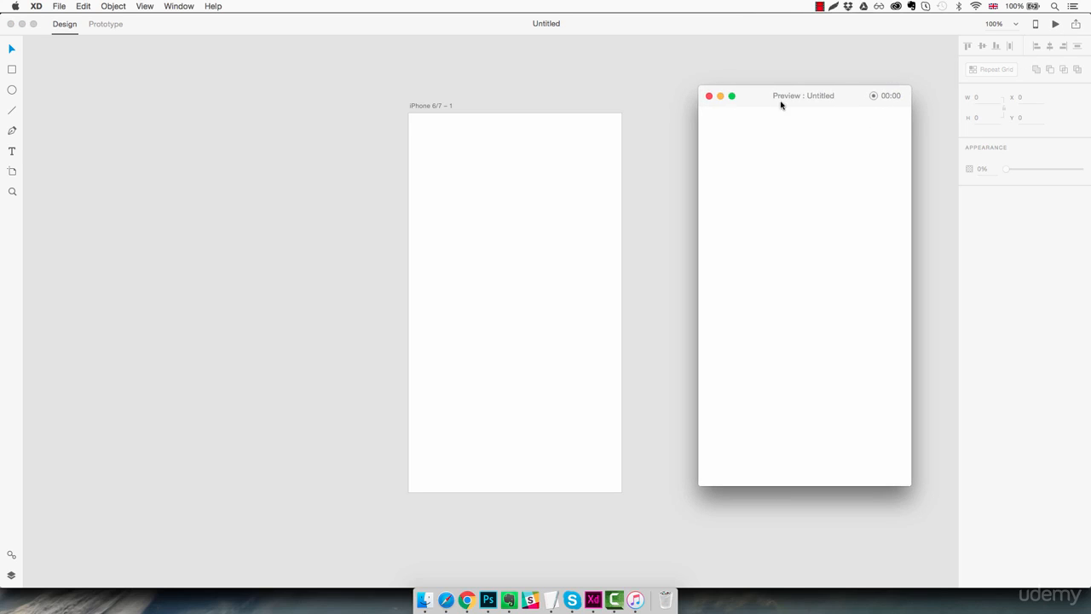
click(709, 96)
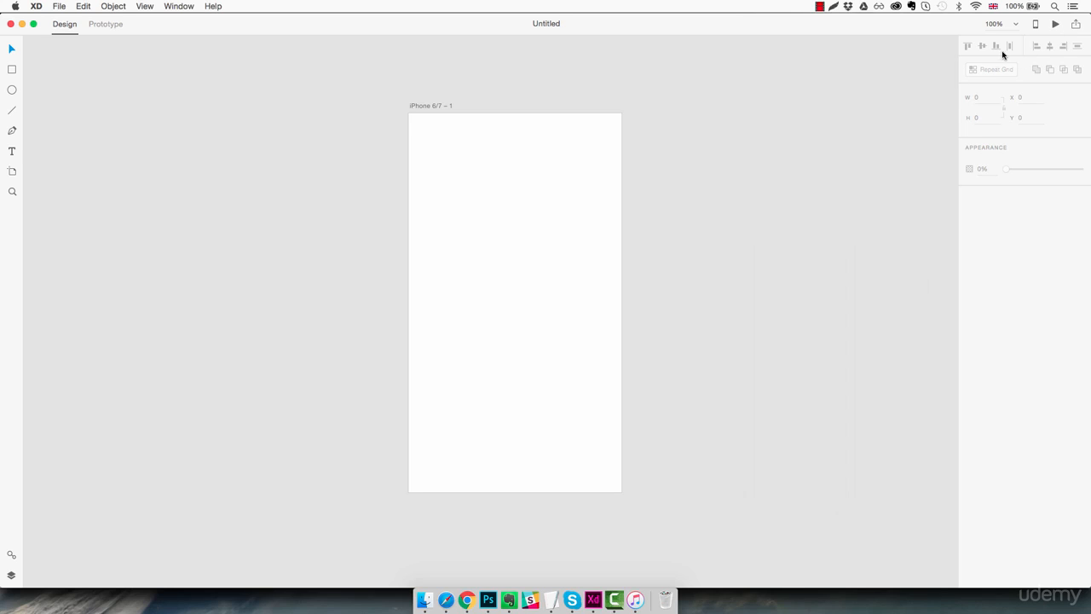
click(1077, 27)
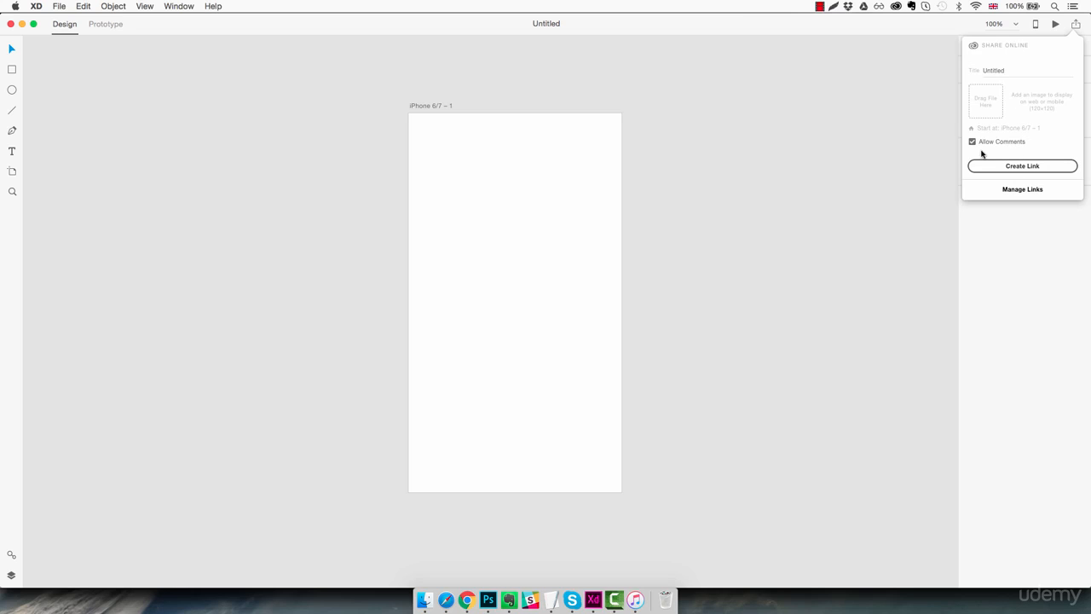
click(928, 128)
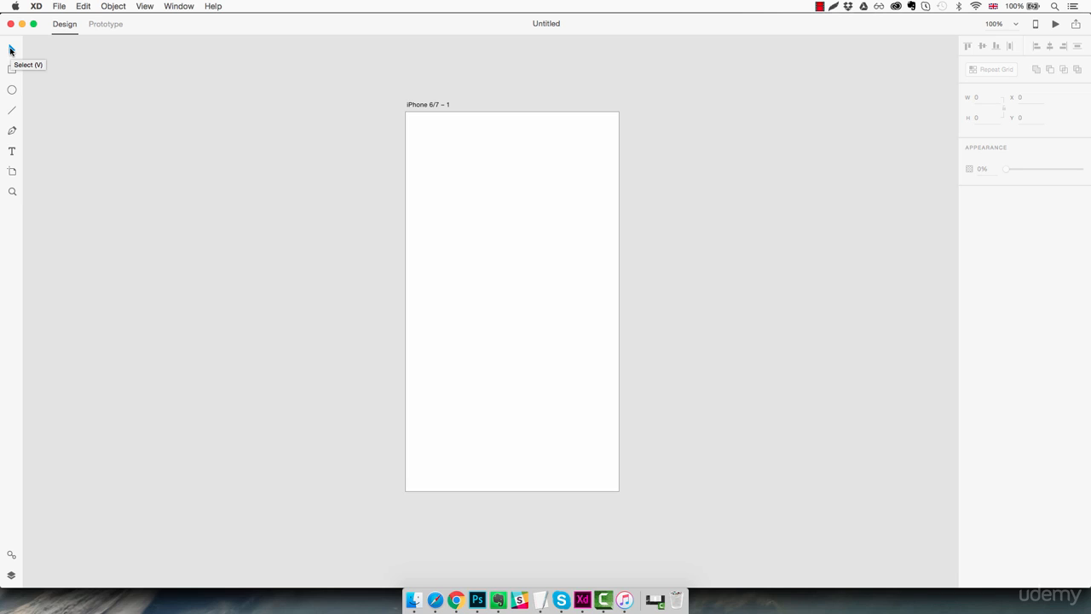
- Fill the iPhone 6/7 – 1 artboard with red #FF4E4E
click(12, 94)
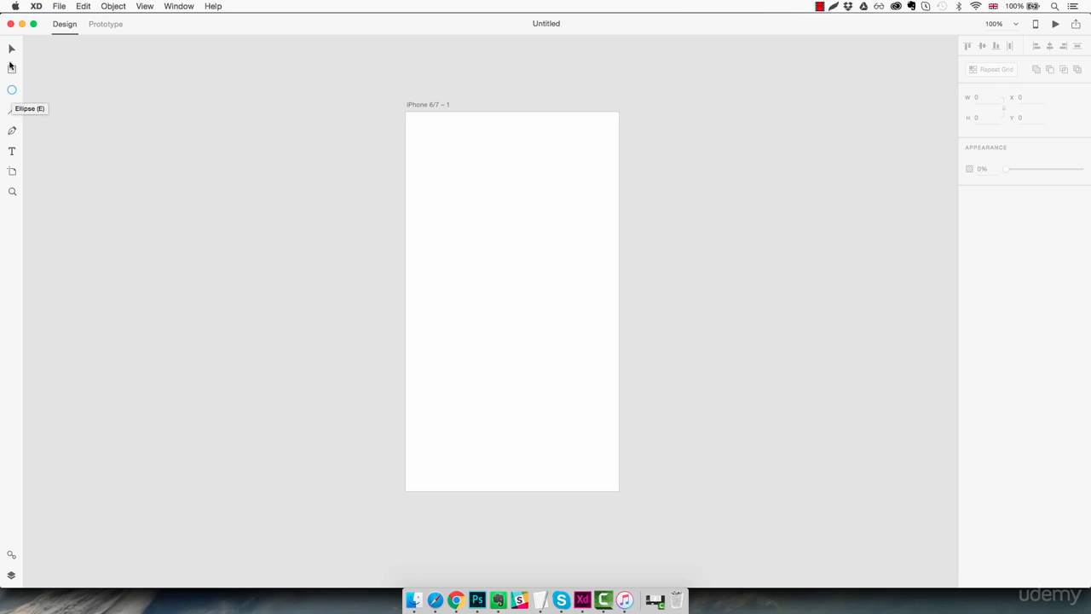
click(11, 50)
click(438, 105)
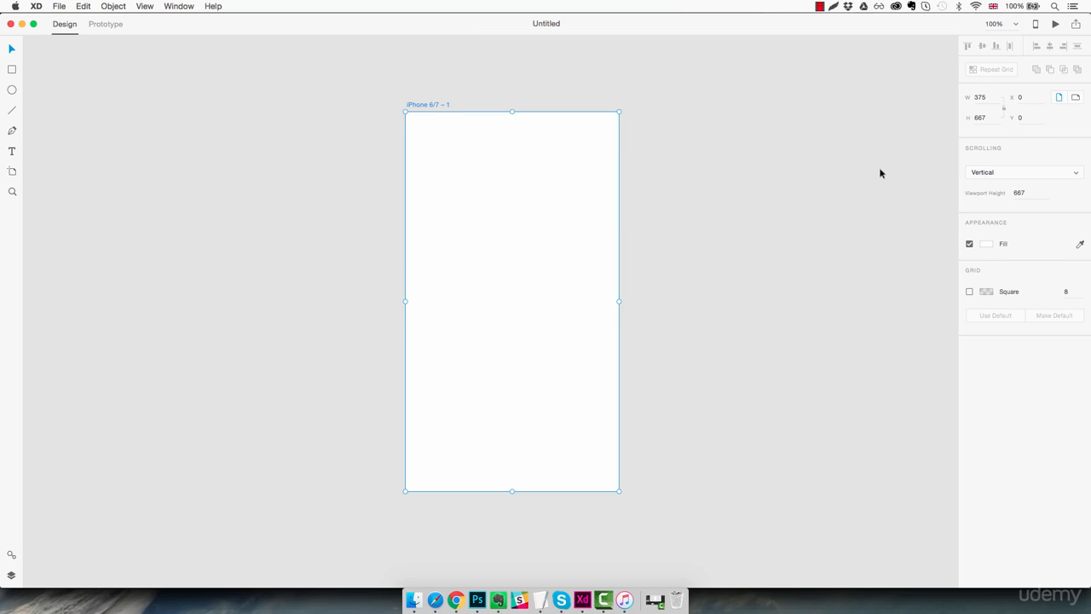
click(987, 246)
click(911, 183)
drag(911, 183, 913, 176)
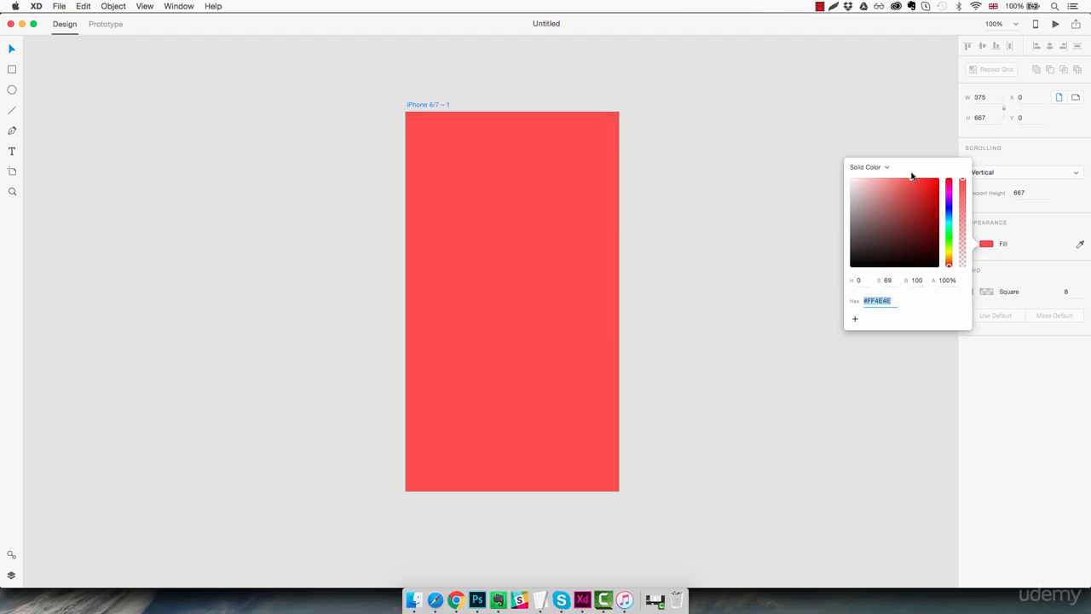
click(643, 185)
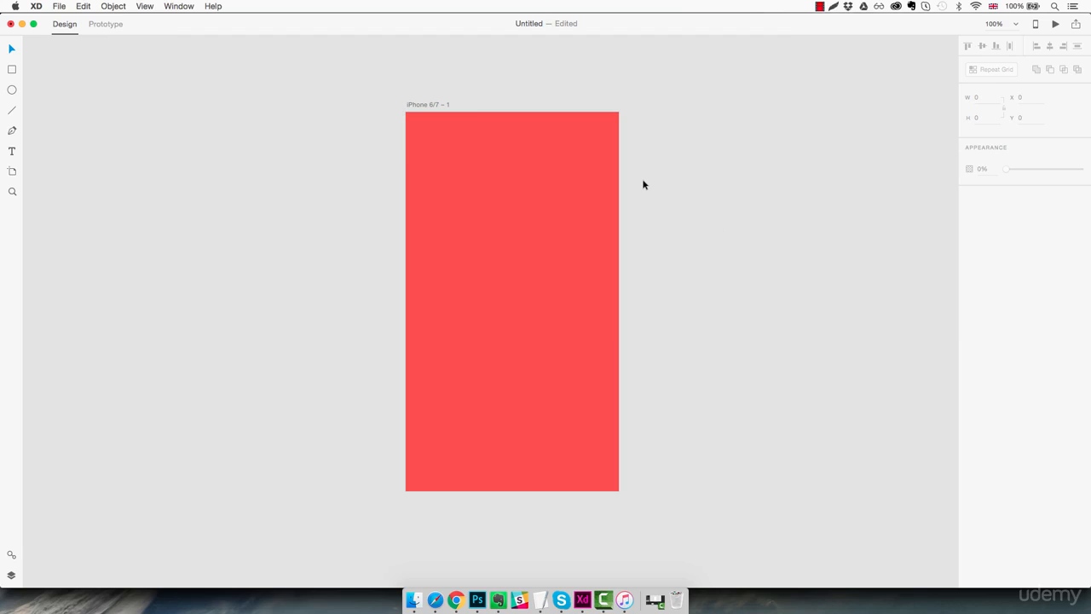
- Draw three rectangles on the artboard, then select and delete all of them
click(12, 70)
drag(429, 143, 548, 237)
drag(513, 270, 593, 407)
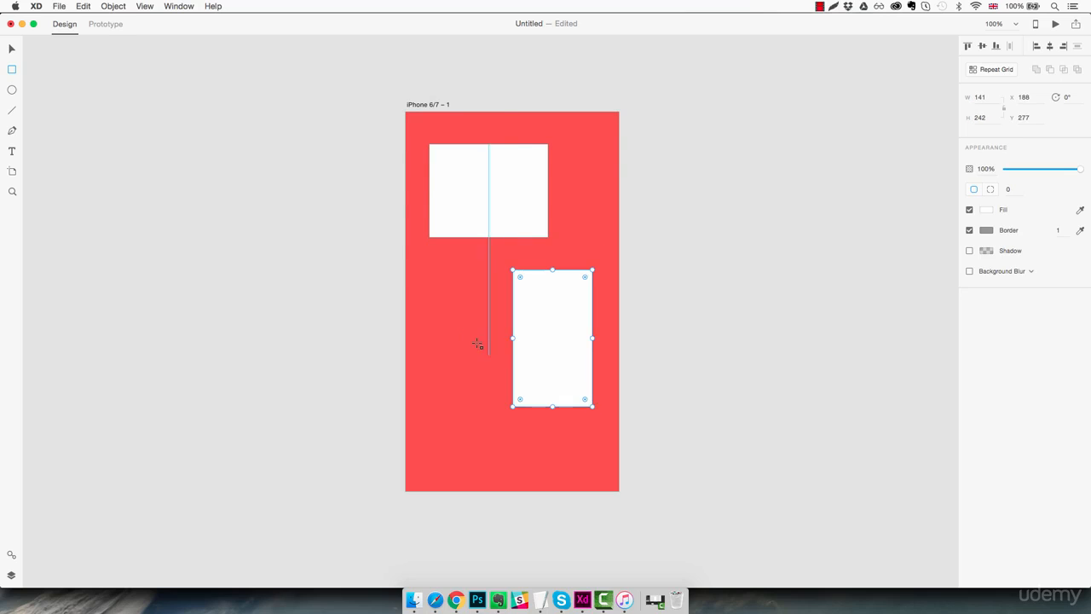
drag(435, 304, 488, 447)
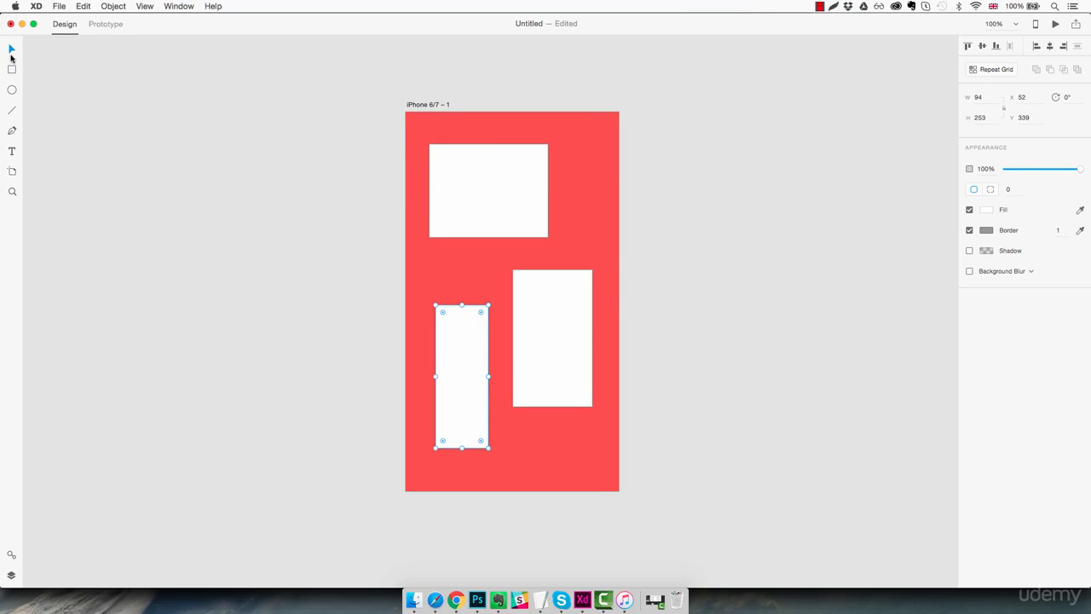
click(11, 49)
drag(585, 164, 457, 400)
key(Delete)
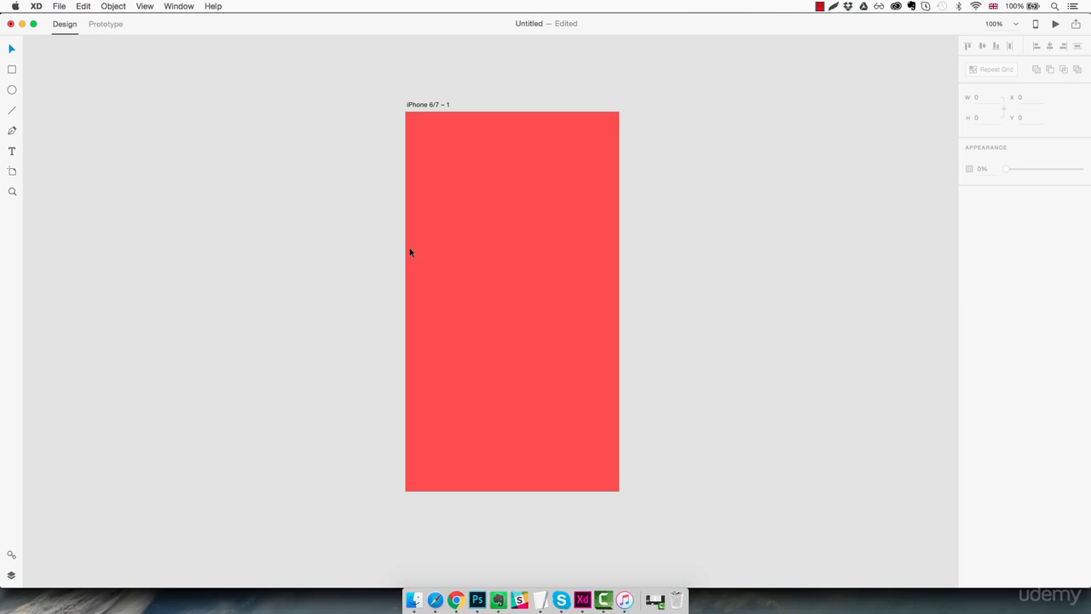
- Draw three ellipses on the red artboard, then select and delete them
click(12, 91)
drag(434, 149, 488, 302)
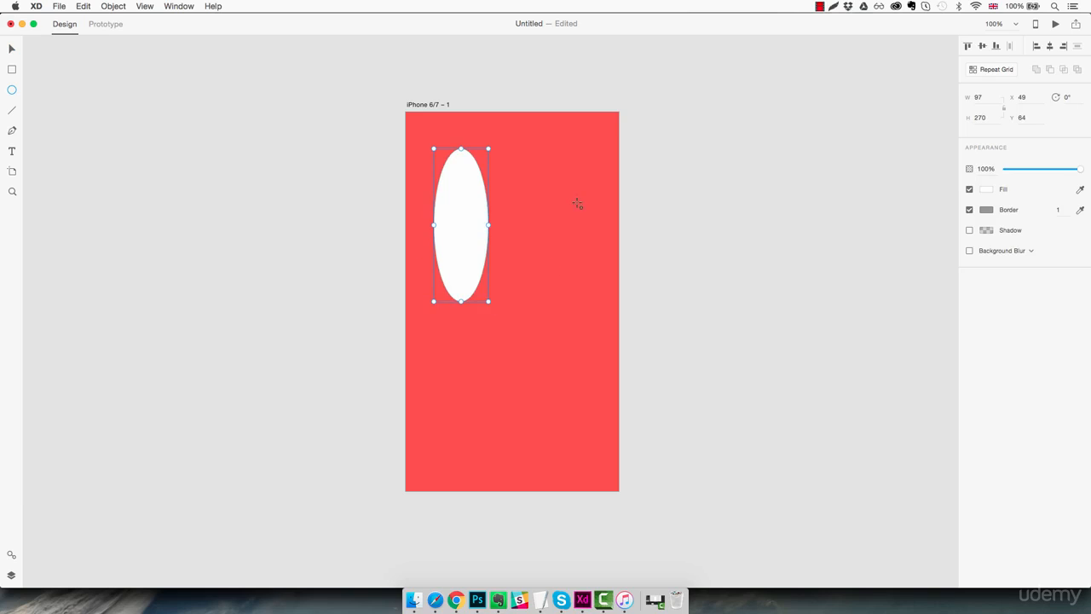
drag(539, 187, 597, 302)
drag(465, 332, 584, 461)
key(v)
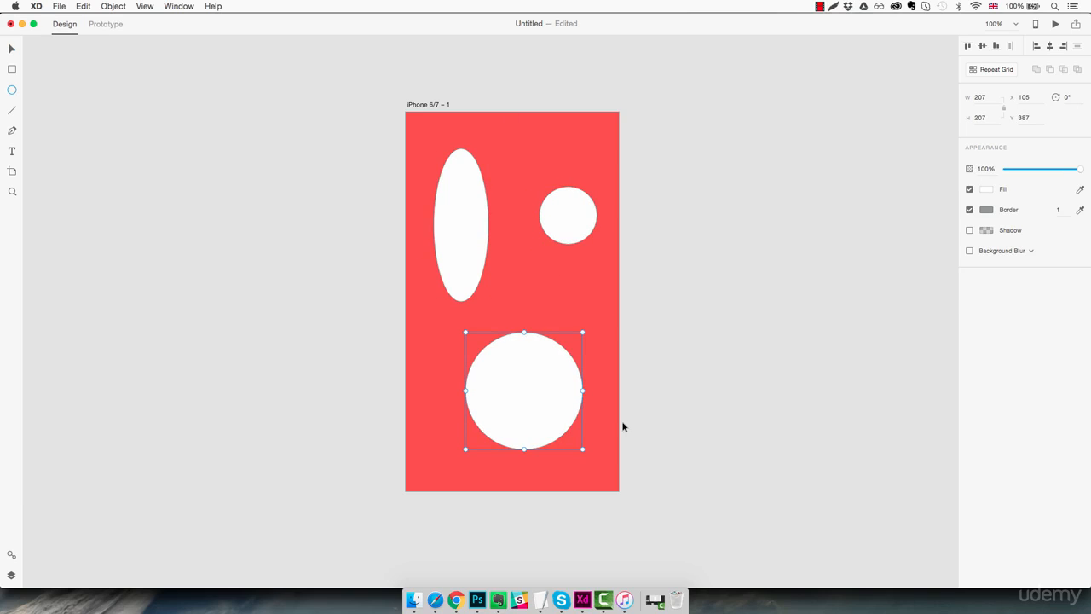
drag(610, 158, 451, 433)
key(Delete)
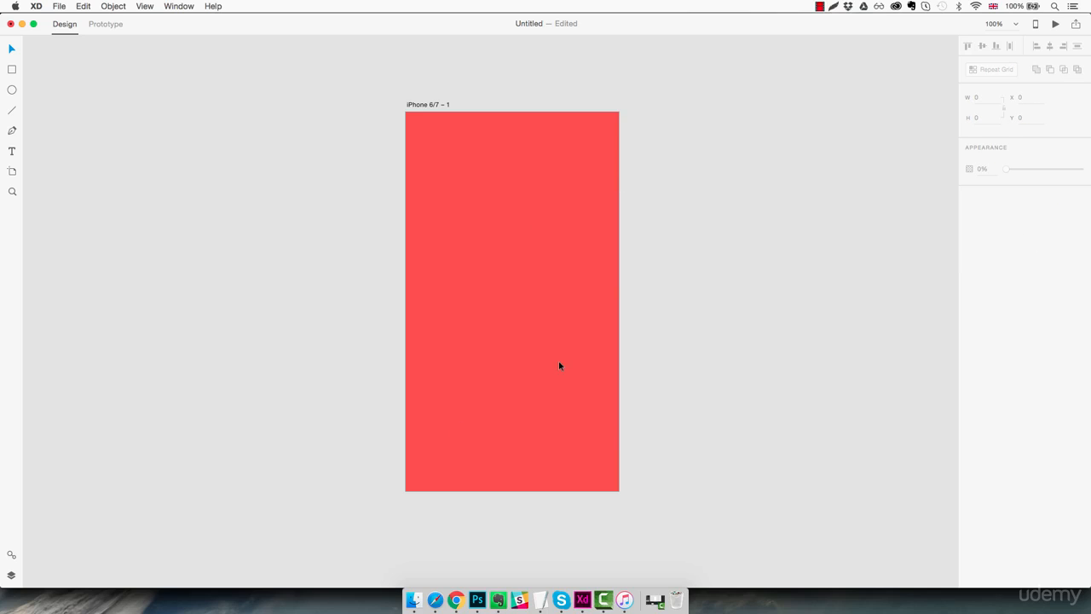
- Draw horizontal, diagonal and vertical lines, then select and delete them all
click(12, 111)
drag(444, 166, 589, 185)
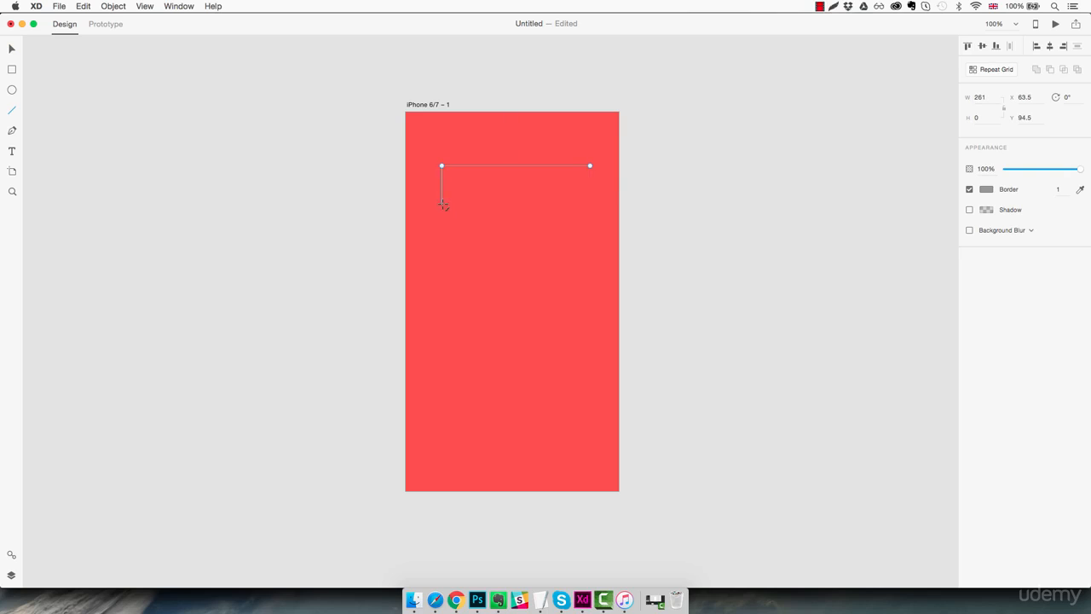
drag(440, 204, 558, 339)
mouse_move(452, 329)
mouse_down()
mouse_move(452, 441)
mouse_move(580, 434)
mouse_up()
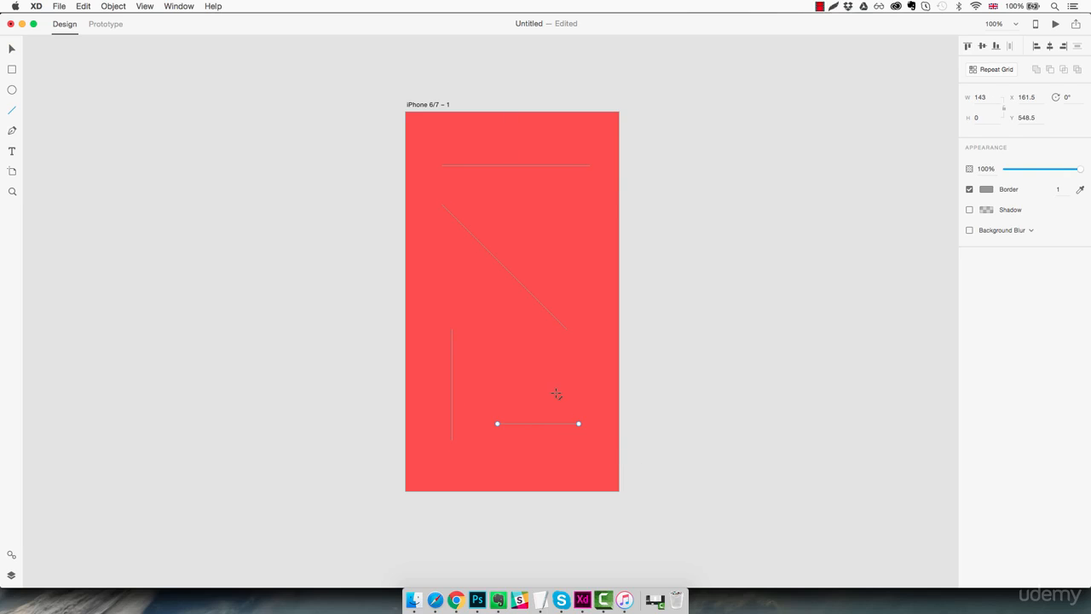
mouse_move(426, 146)
mouse_down()
mouse_move(559, 423)
mouse_move(580, 442)
mouse_up()
key(Delete)
- Draw a closed triangle path with the Pen tool, then delete it
click(12, 130)
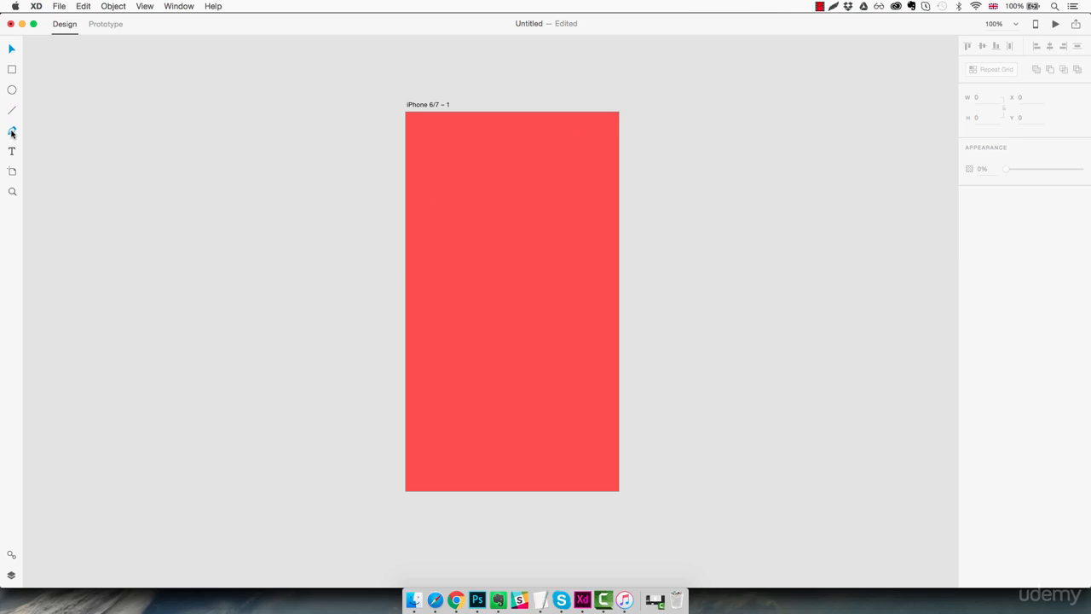
click(446, 164)
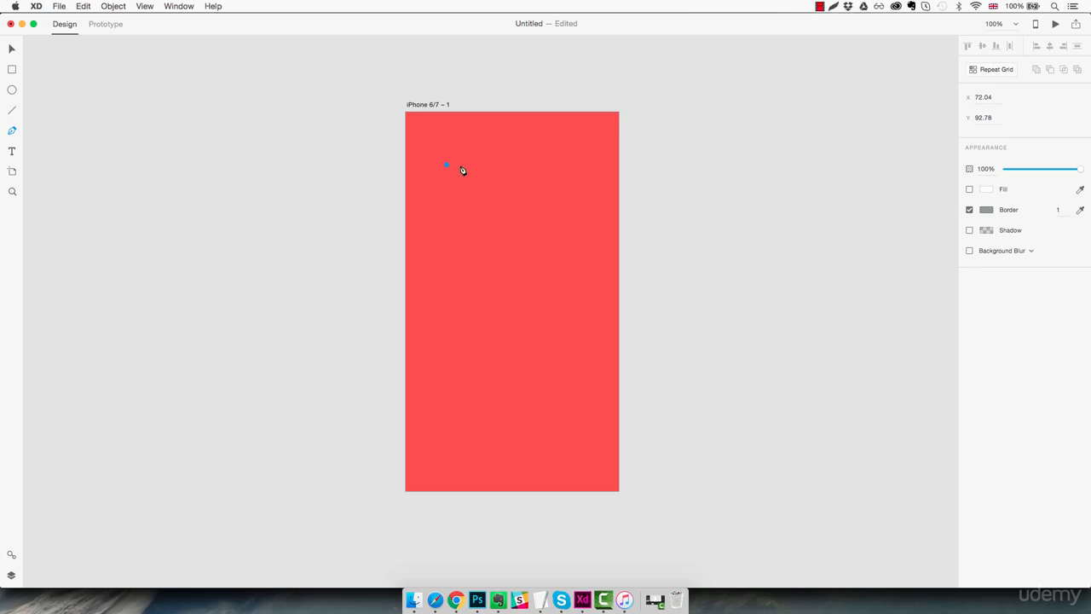
shift+click(569, 170)
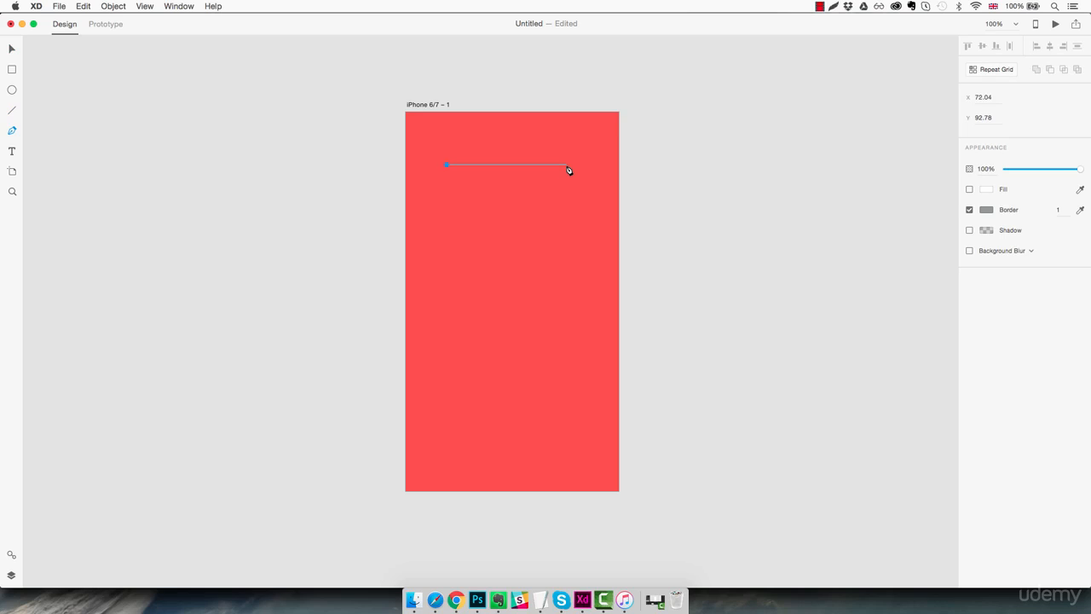
click(499, 259)
click(446, 165)
key(Escape)
key(Delete)
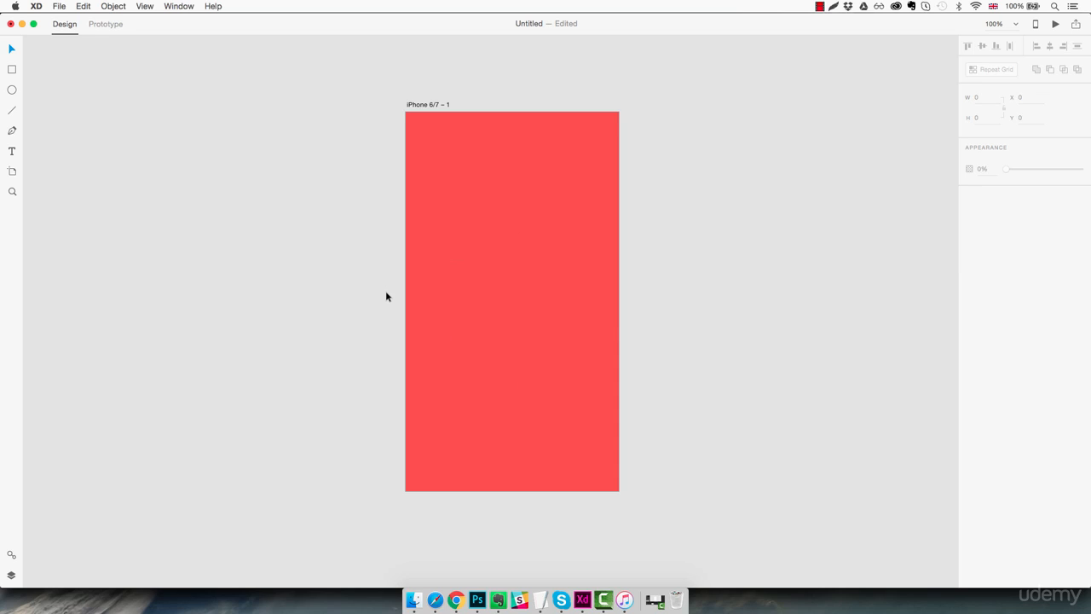
- Add the text 'Hey there here is some text' and move it lower on the artboard
click(12, 152)
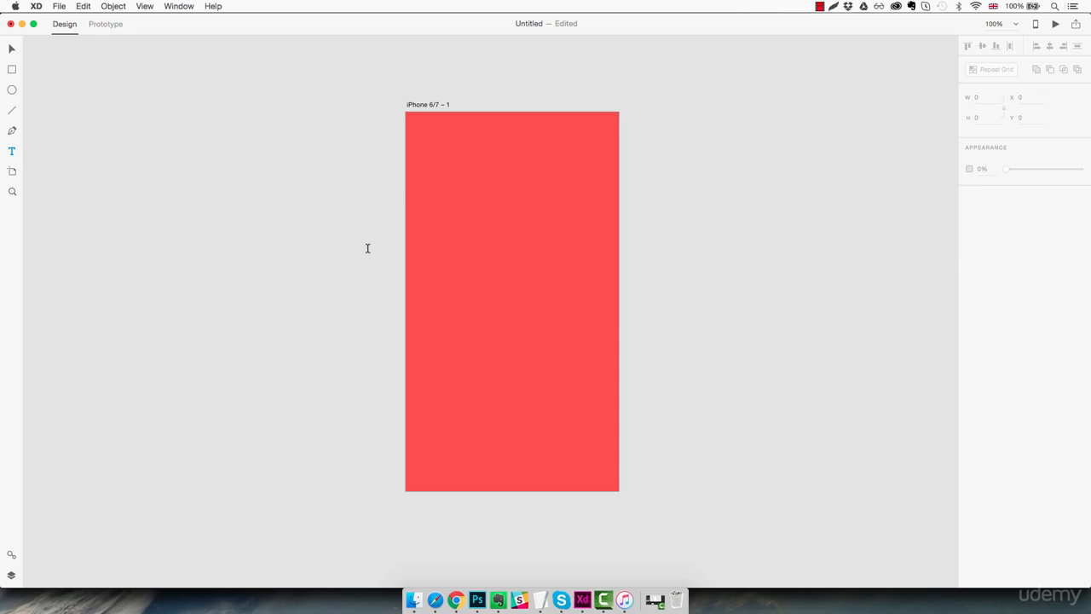
click(446, 174)
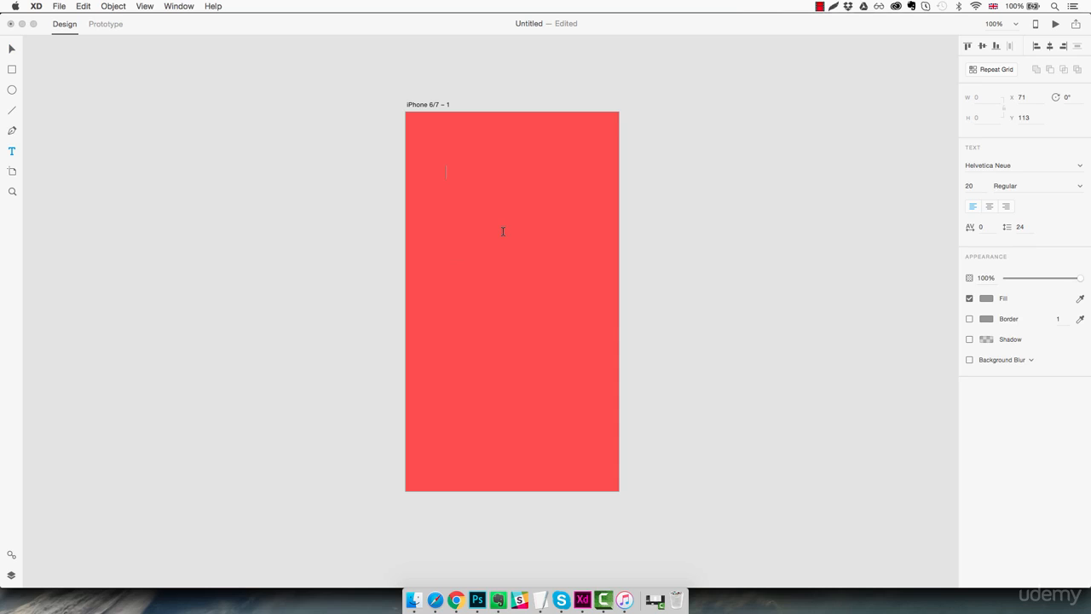
text(Hey there here is some text)
key(Escape)
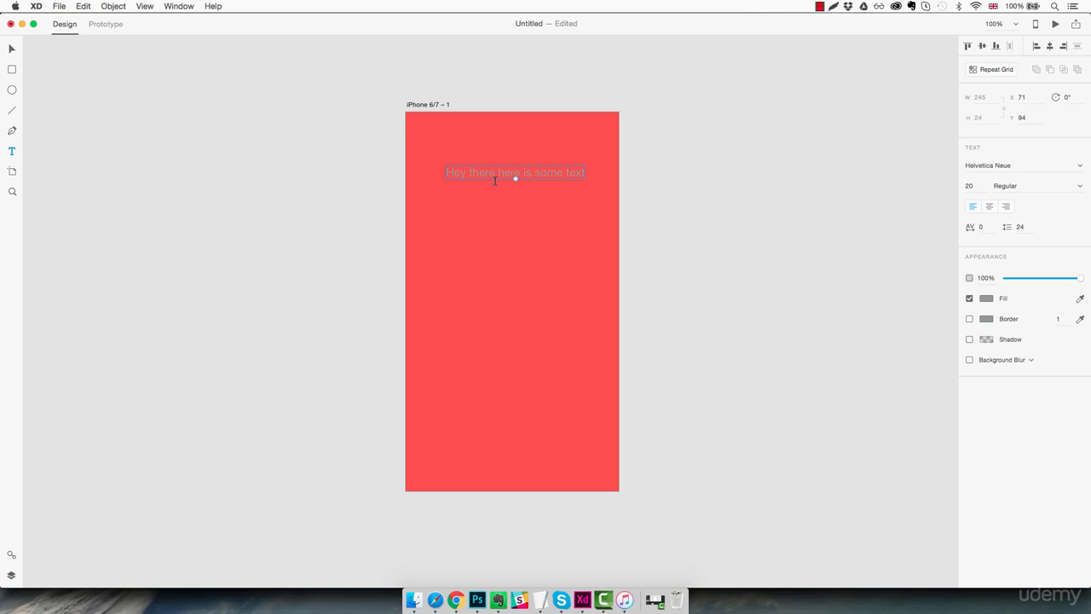
drag(497, 174, 497, 203)
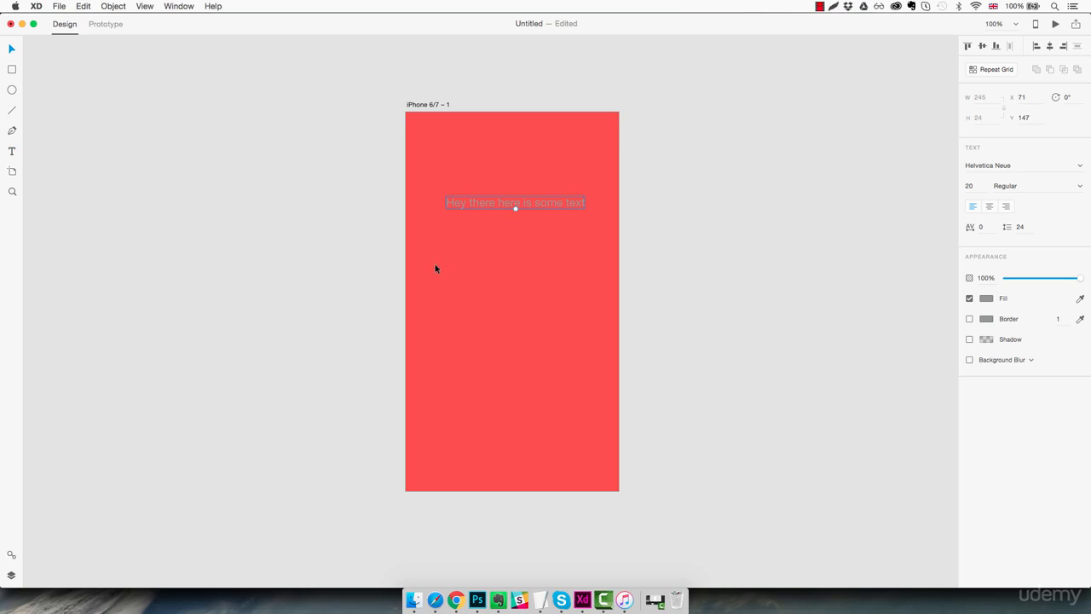
- Add a text area with filler text, then show the device artboard size presets
key(t)
drag(445, 257, 586, 318)
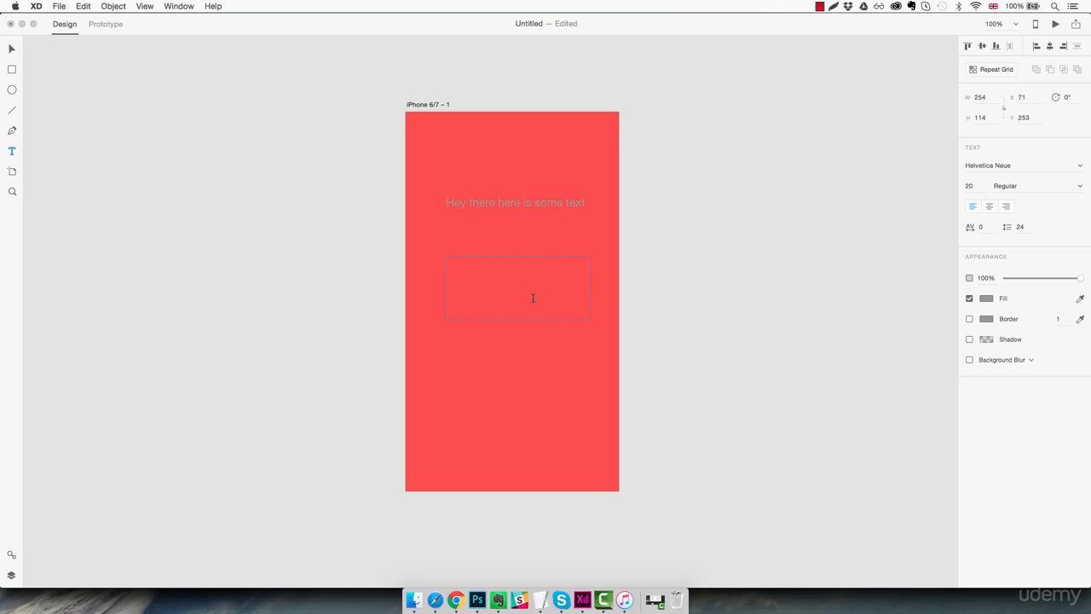
text(asiudjh saiudjosiadj osaijd soaidj saoidj oisajdoisajd oiasjd iojjas)
key(Escape)
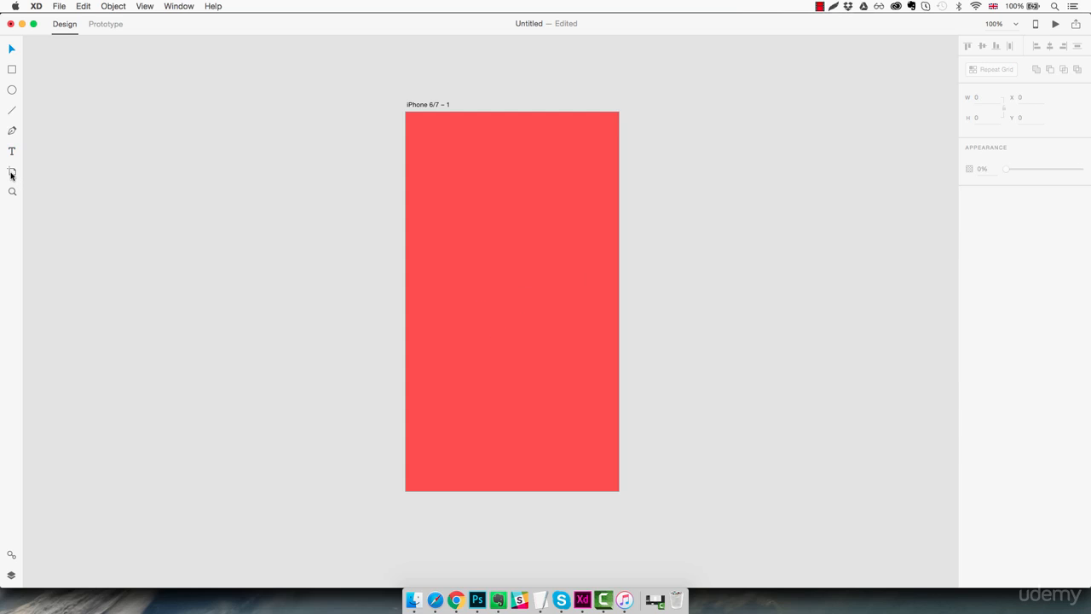
click(12, 175)
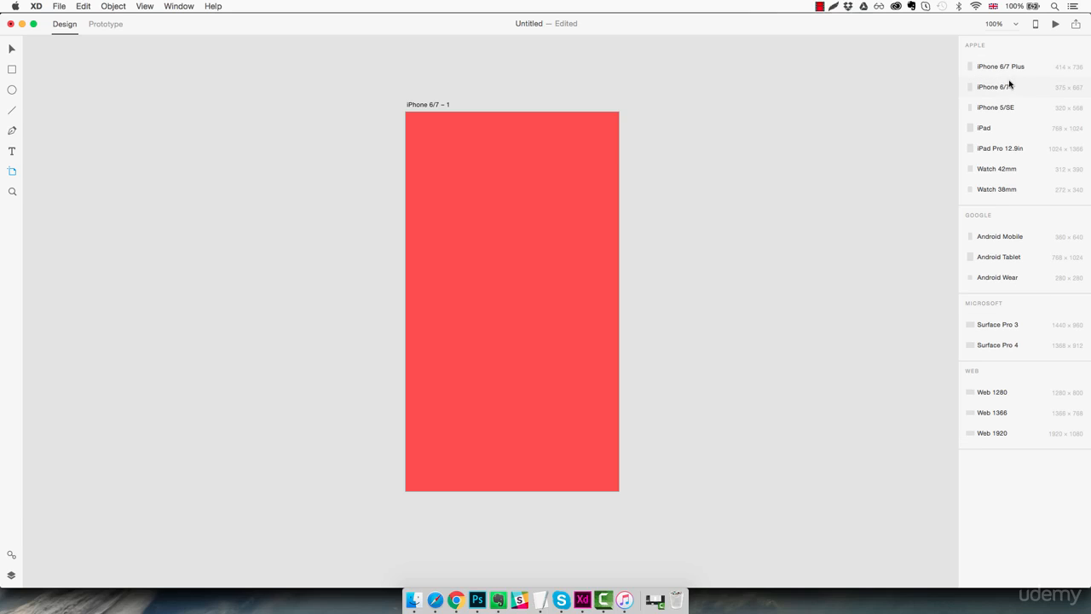
- Add an Android Tablet artboard and three iPhone 6/7 Plus artboards
click(1013, 257)
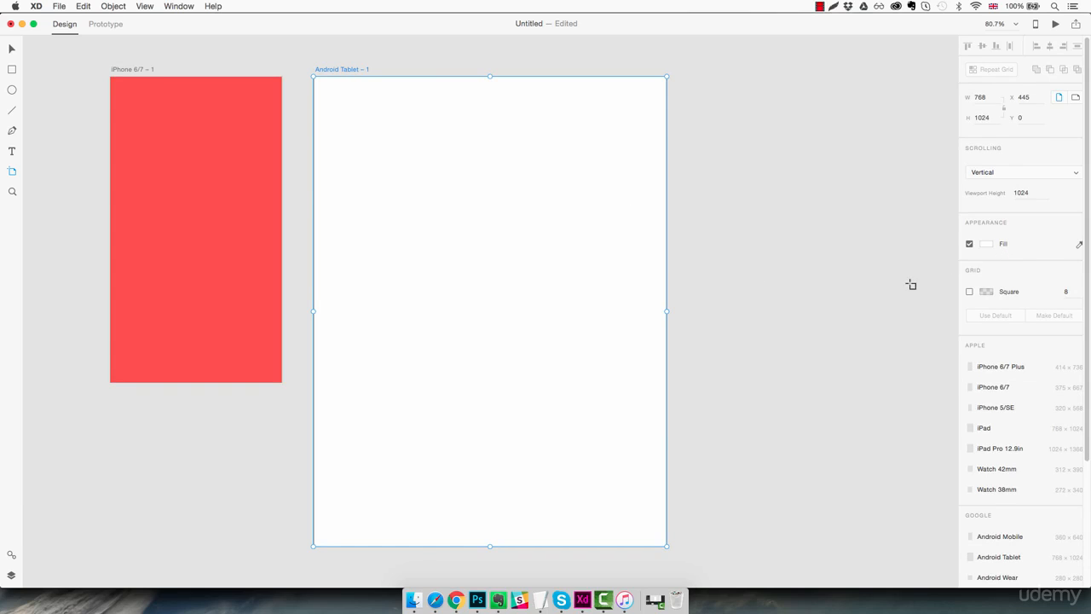
click(1012, 368)
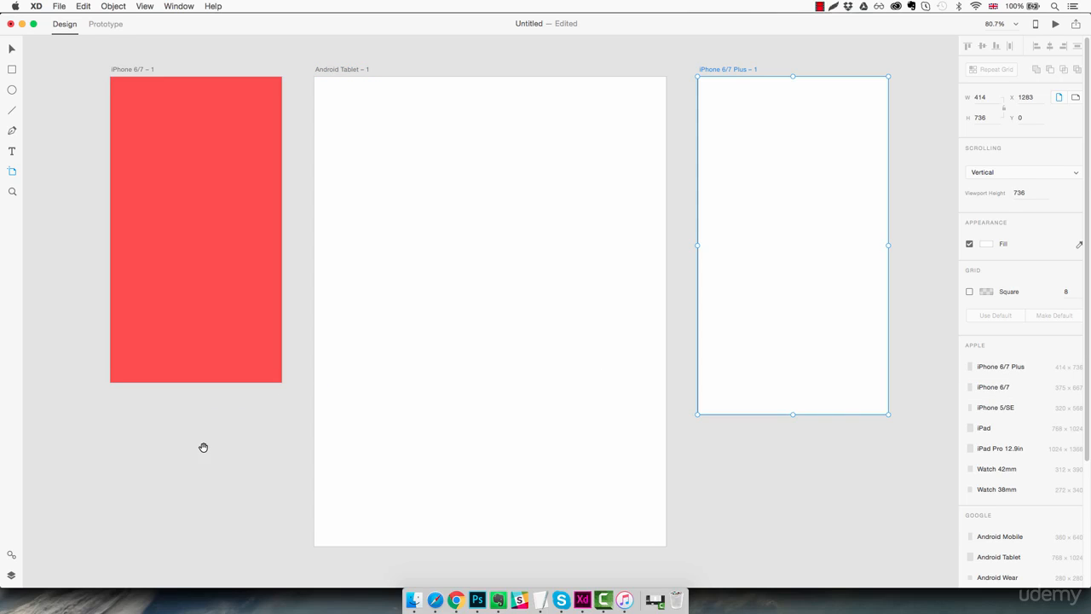
scroll(205, 446, down, 3)
scroll(205, 446, left, 2)
click(149, 346)
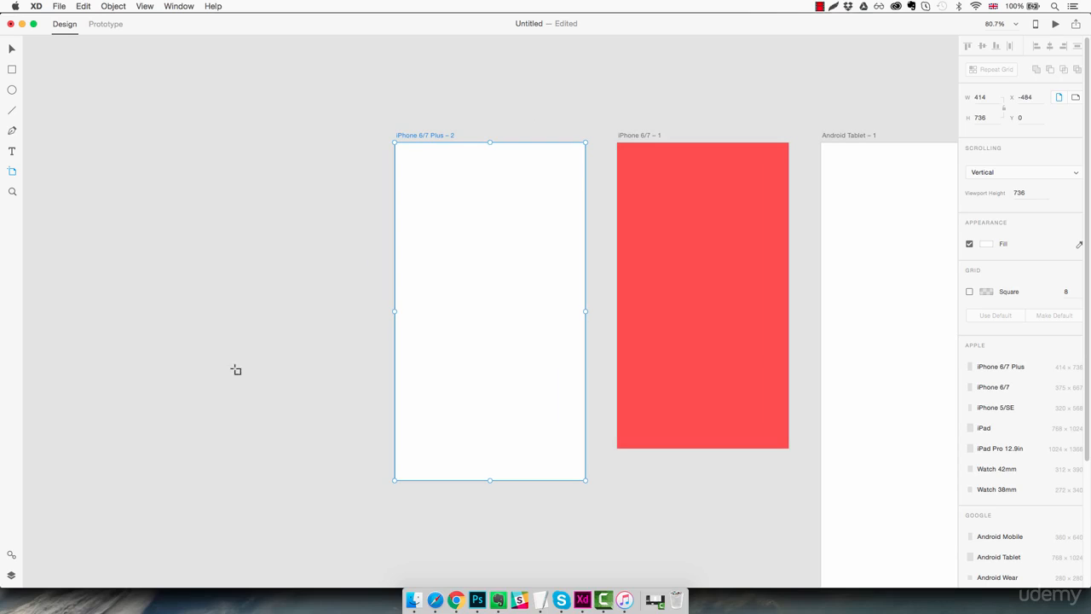
click(226, 152)
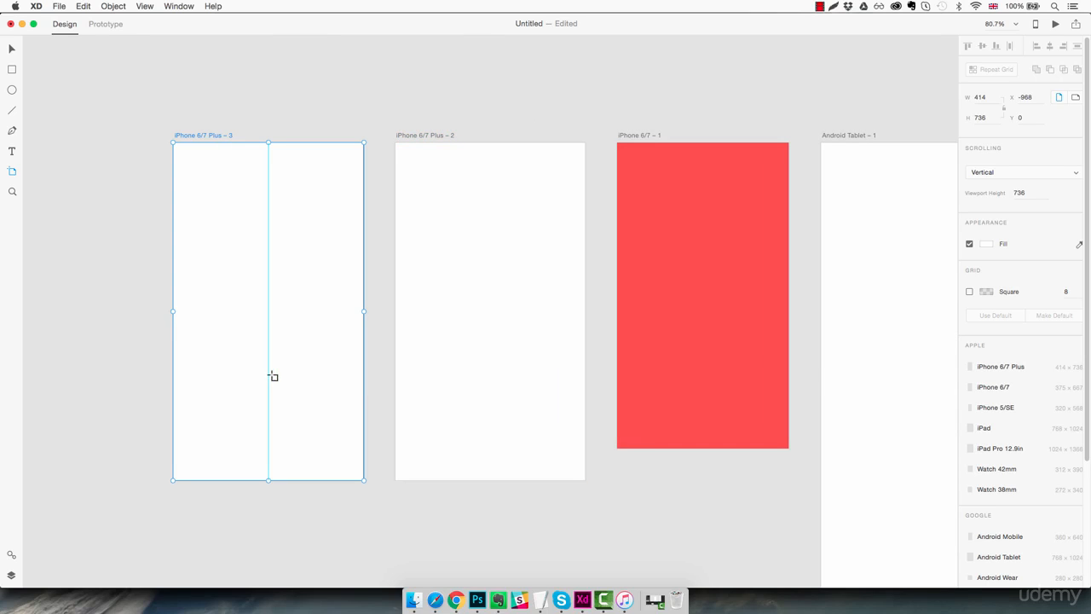
key(v)
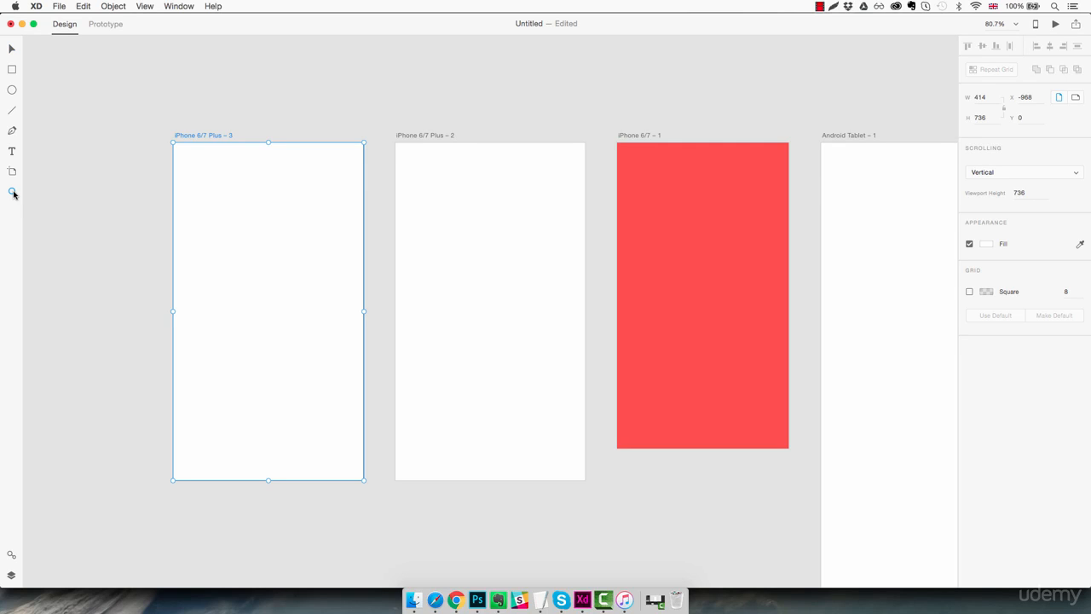
- Zoom and pan across the artboards to about 82%, then open the Symbols panel
click(12, 191)
click(392, 223)
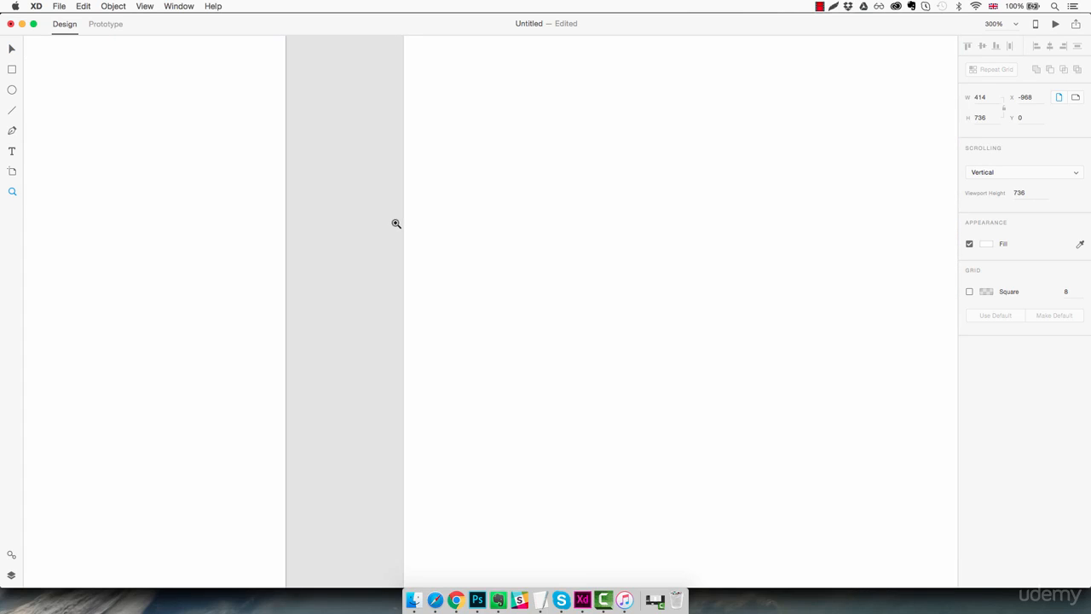
alt+click(435, 231)
alt+click(434, 231)
alt+click(435, 232)
alt+click(435, 231)
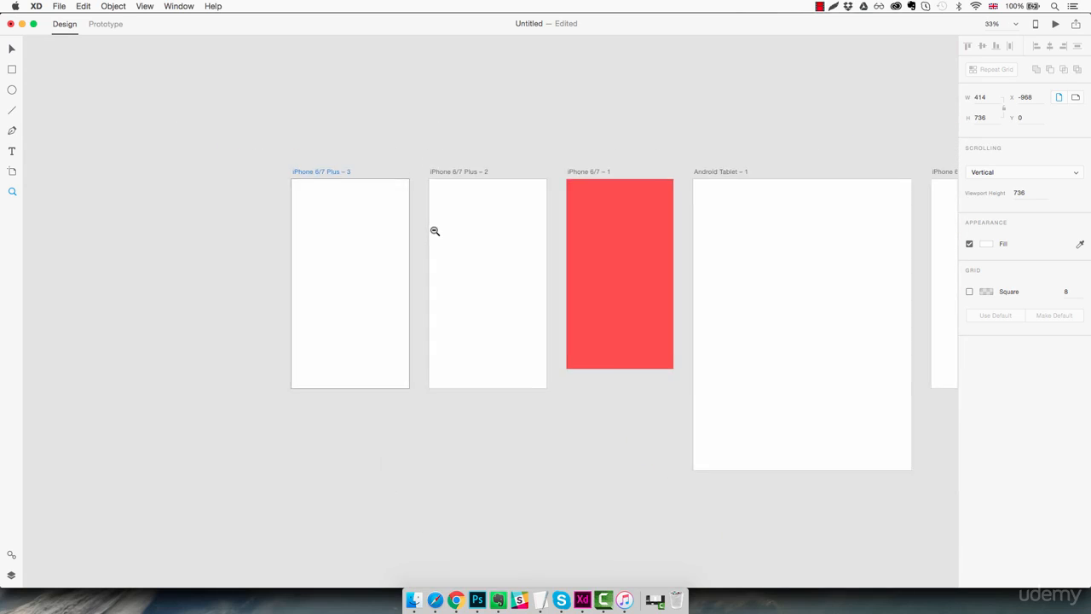
scroll(438, 249, up, 10)
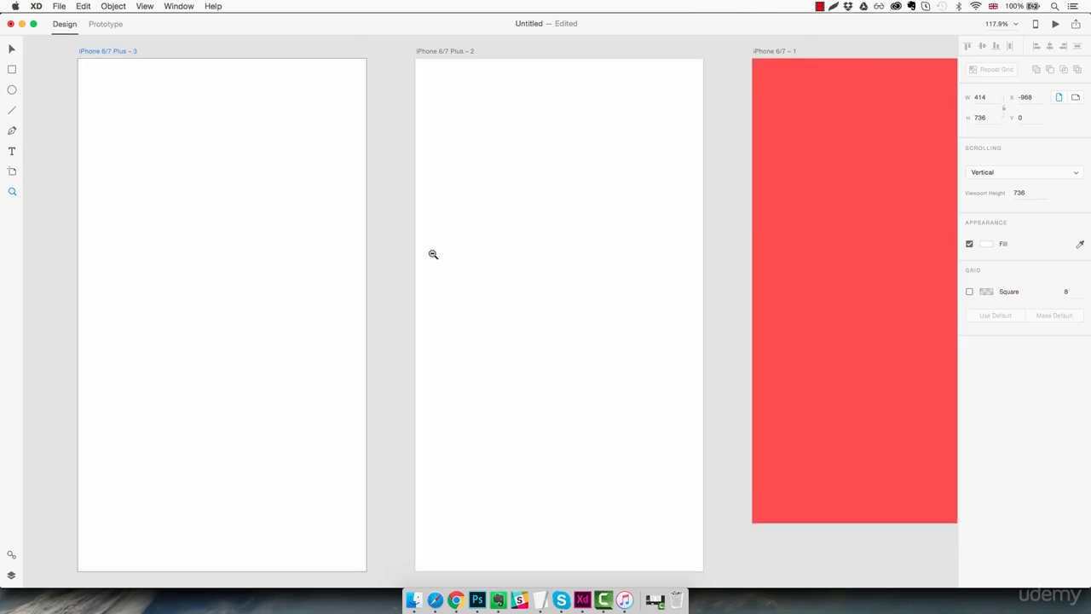
scroll(433, 254, down, 10)
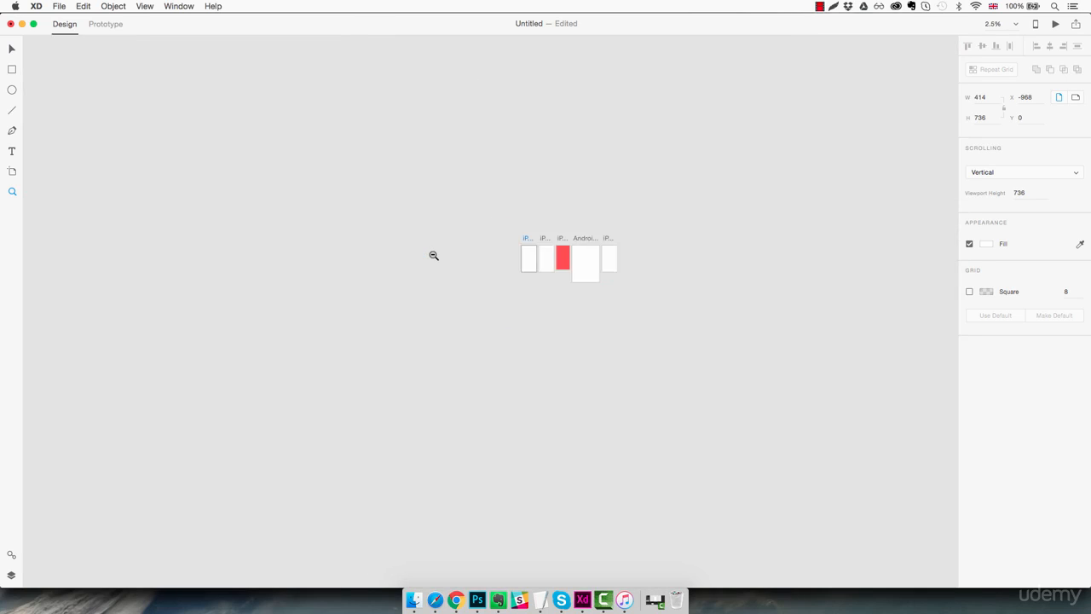
scroll(433, 255, up, 8)
drag(844, 345, 484, 366)
click(702, 346)
drag(540, 292, 646, 362)
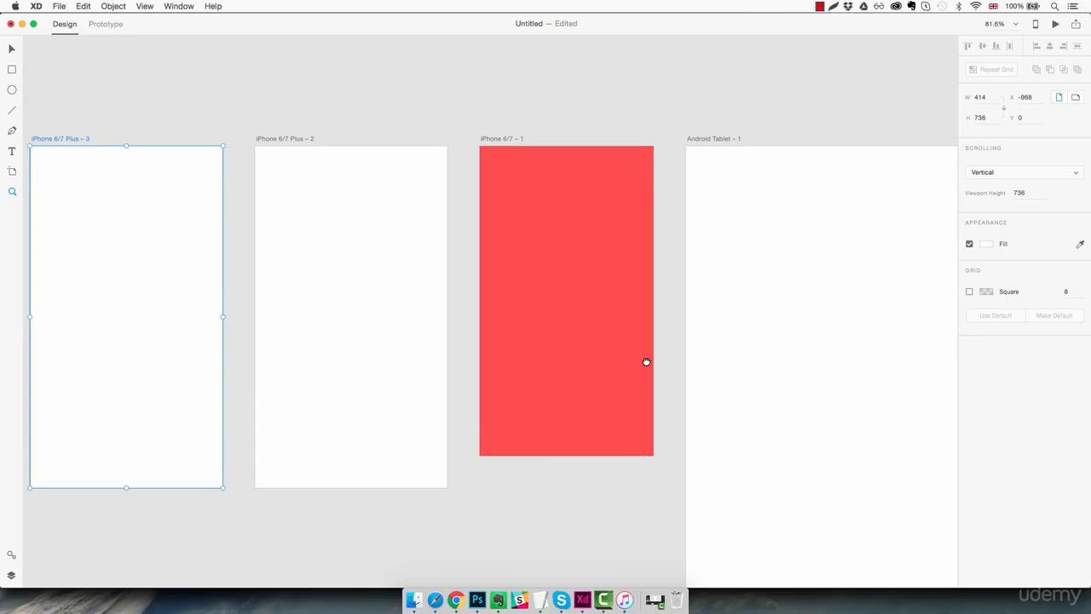
click(12, 556)
click(12, 556)
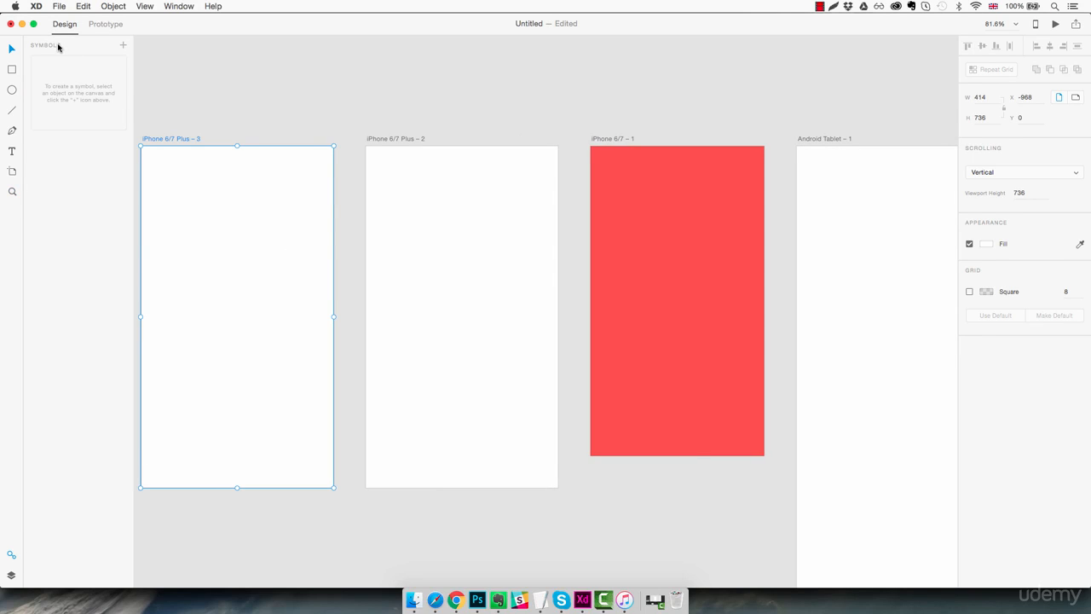
- Show the Layers panel and draw a white 186 × 154 rectangle on the red artboard
click(10, 577)
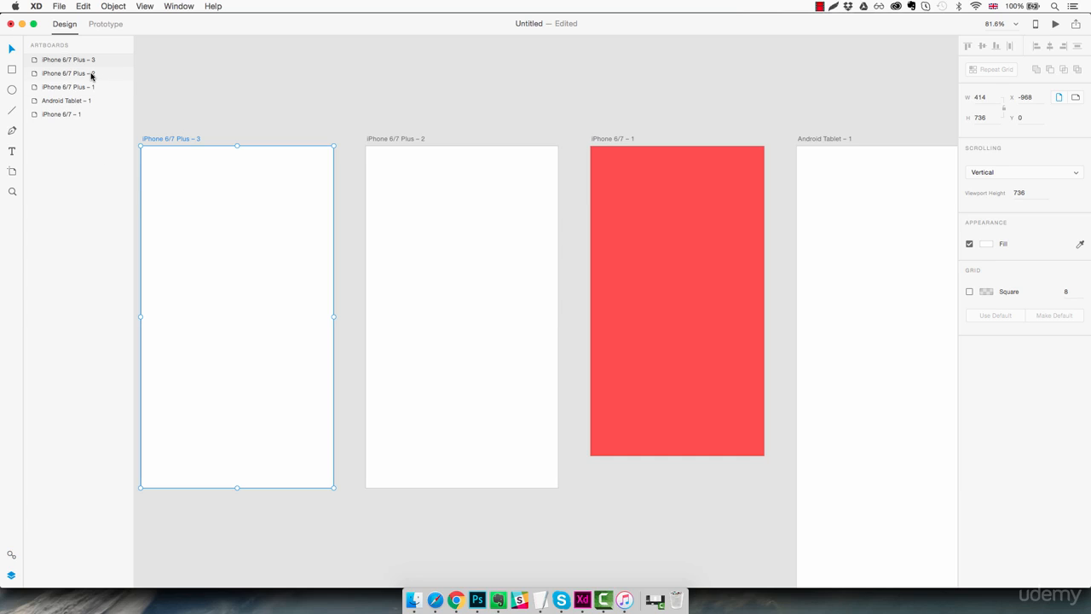
click(13, 70)
drag(629, 205, 715, 277)
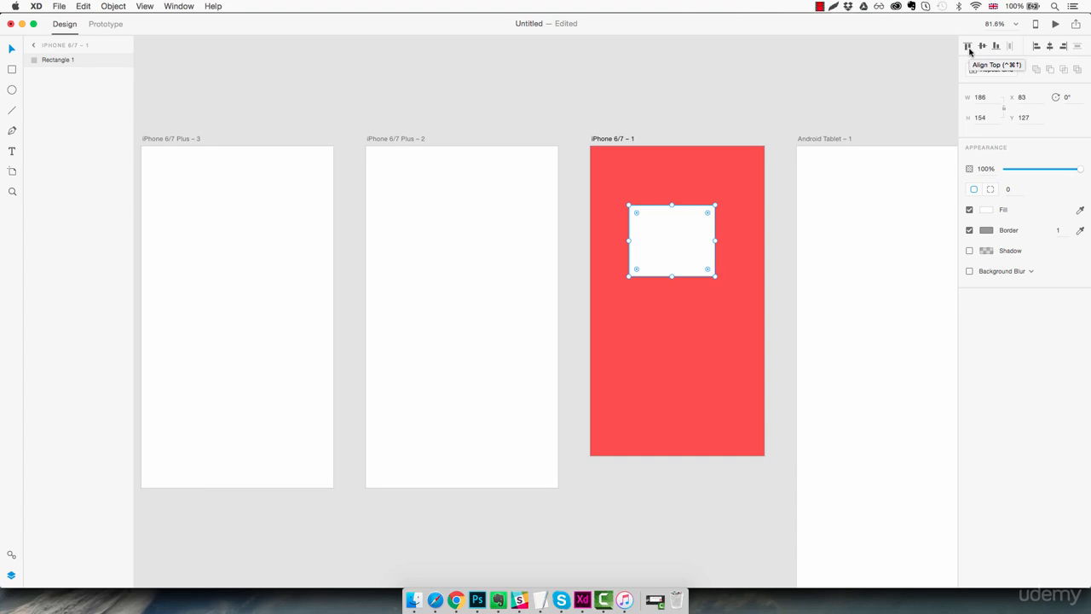
key(z)
click(670, 182)
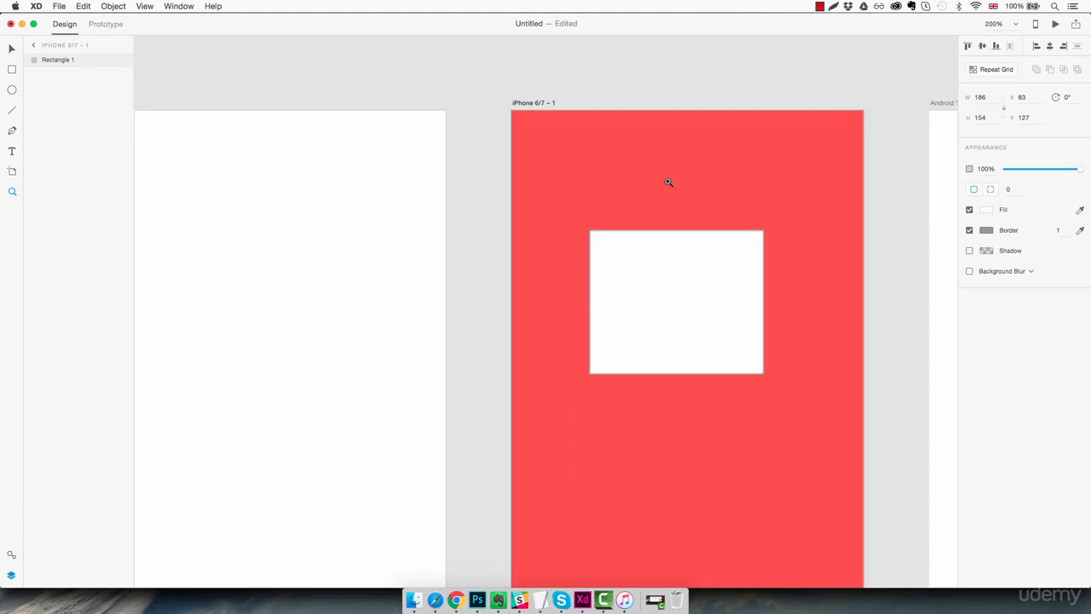
drag(729, 242, 646, 214)
key(super+minus)
drag(657, 336, 615, 266)
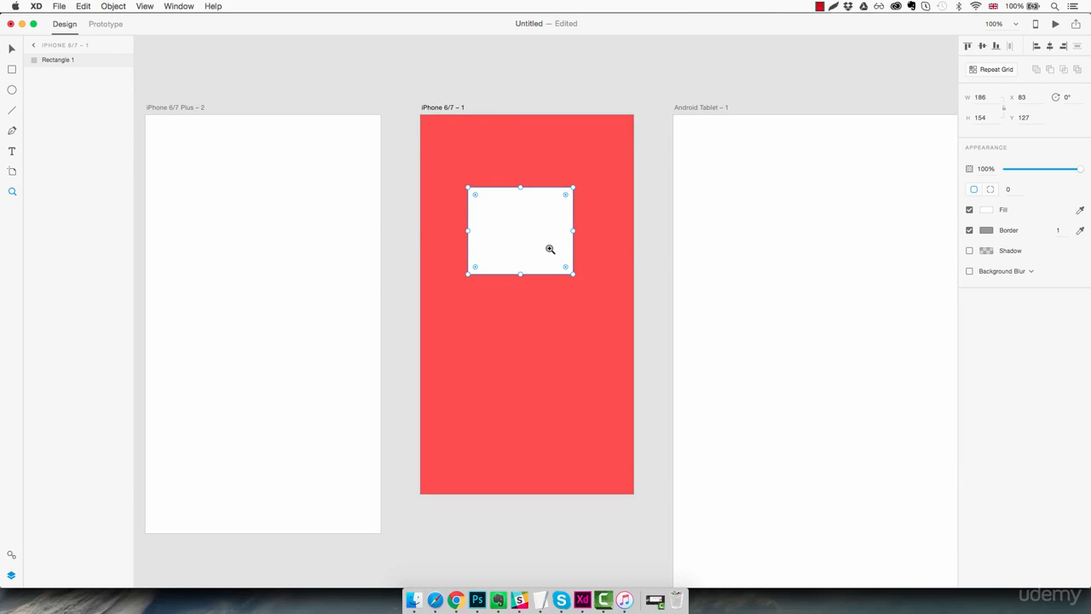
- Replace the rectangle with three white squares spaced evenly across the artboard
key(Delete)
click(13, 72)
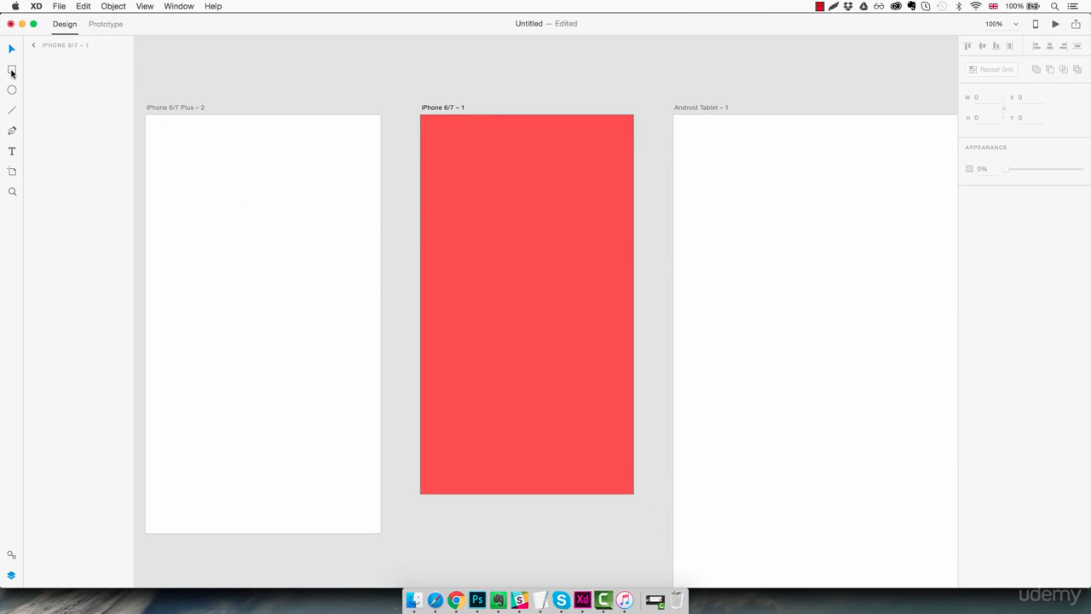
mouse_move(443, 165)
mouse_down()
mouse_move(487, 205)
mouse_move(517, 187)
mouse_move(596, 182)
mouse_up()
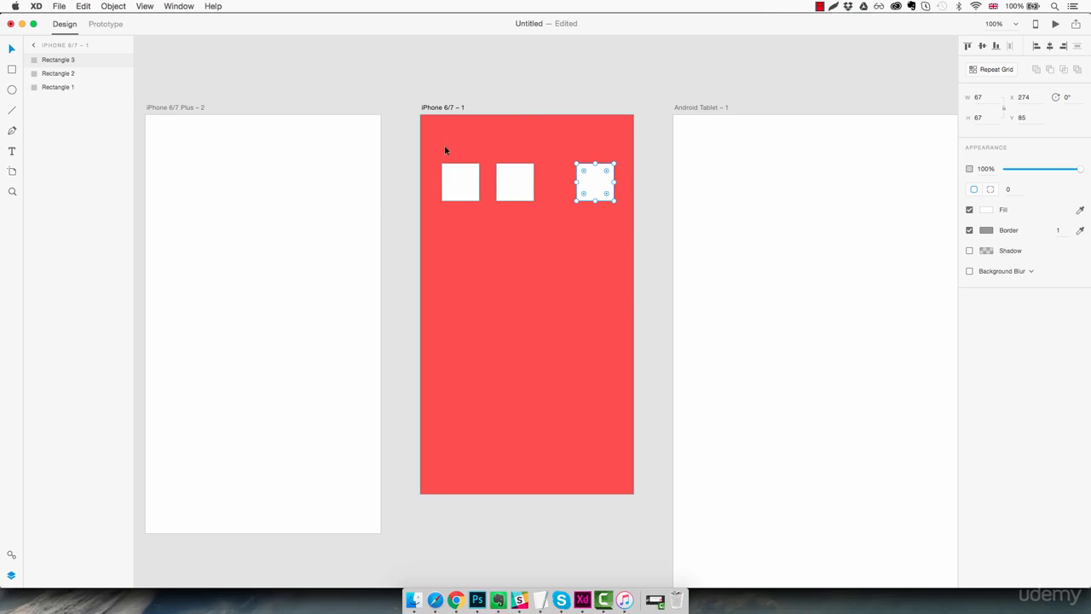
drag(444, 150, 616, 203)
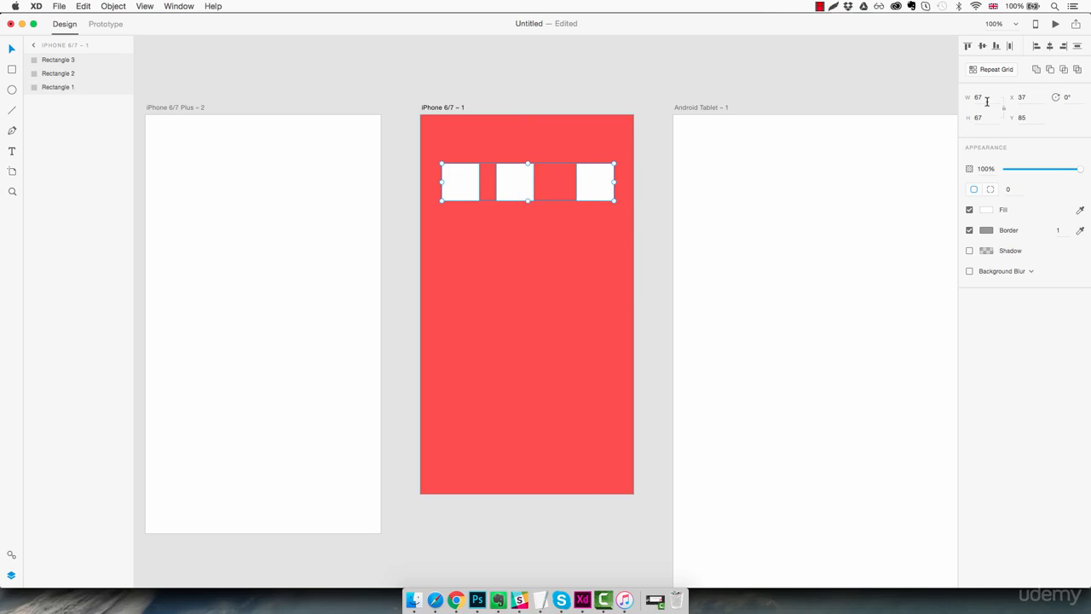
click(1010, 47)
click(520, 259)
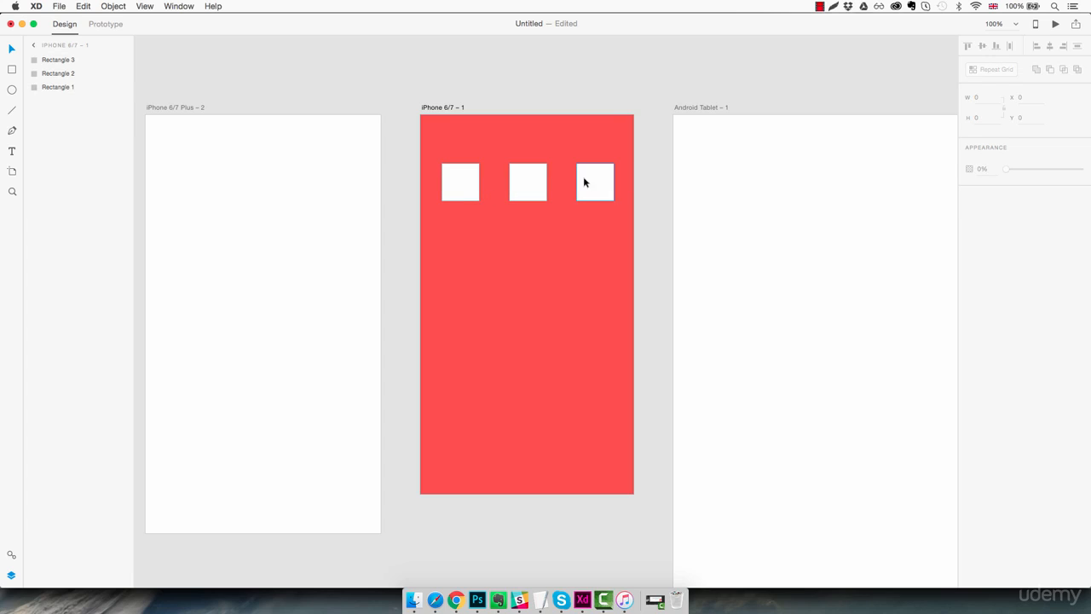
- Stack the three squares in a column at X 37 and distribute them evenly vertically
drag(624, 162, 478, 247)
click(539, 281)
drag(555, 234, 468, 292)
drag(486, 238, 463, 241)
drag(463, 290, 463, 322)
click(466, 232)
click(509, 176)
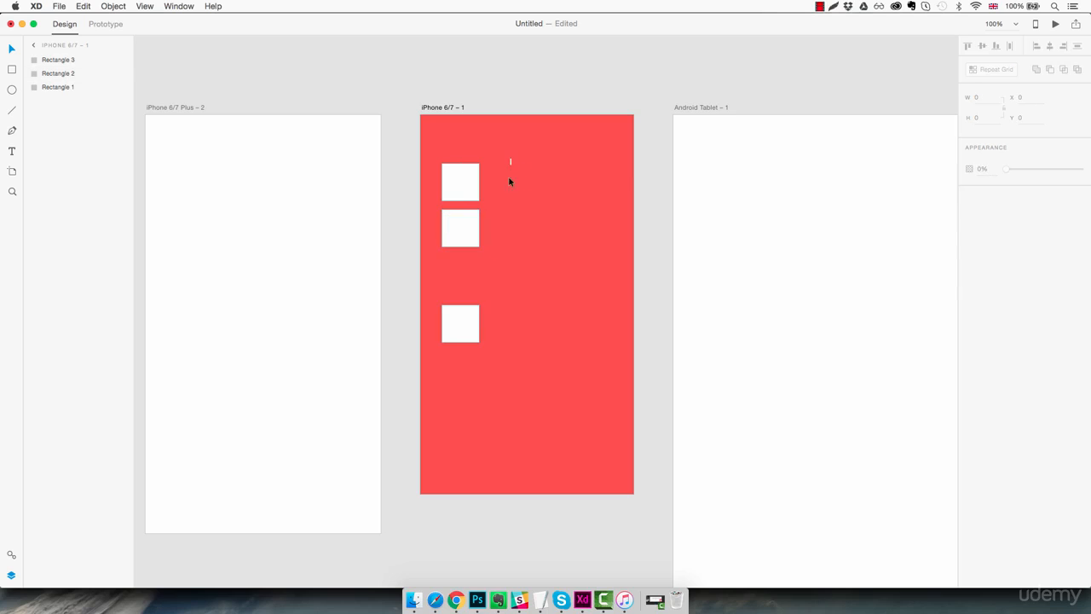
drag(511, 159, 463, 319)
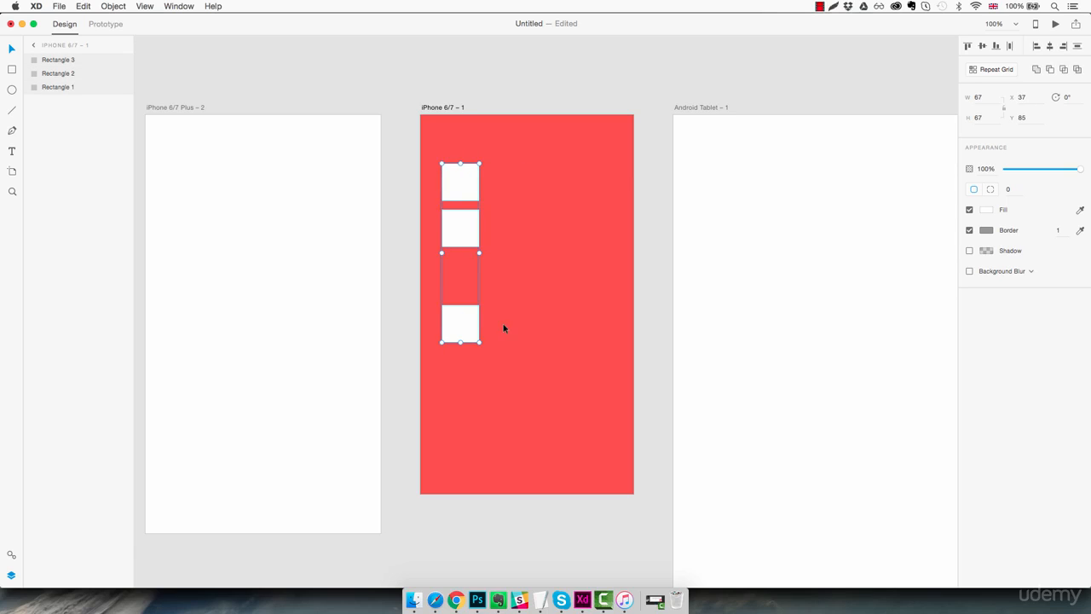
click(1078, 47)
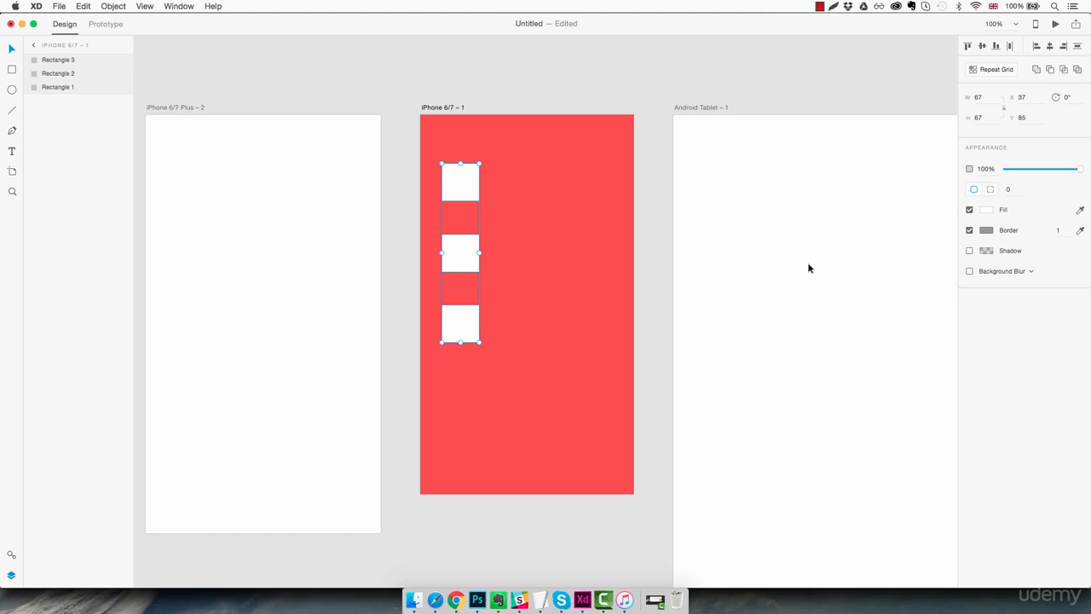
click(503, 380)
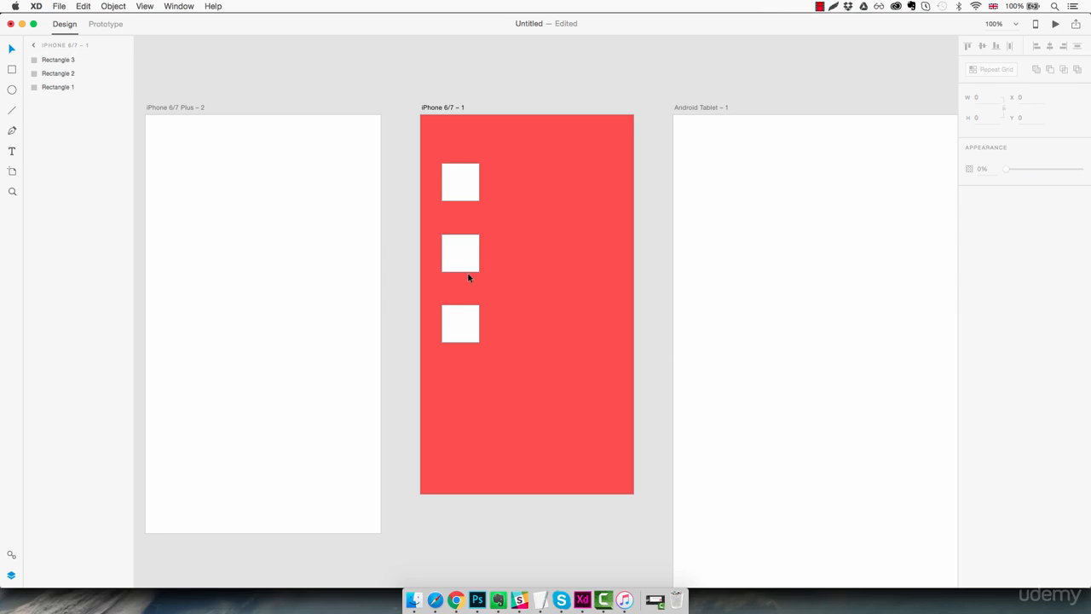
- Move the squares into one row and align them along their tops
drag(468, 277, 519, 203)
drag(462, 333, 582, 232)
drag(615, 184, 466, 229)
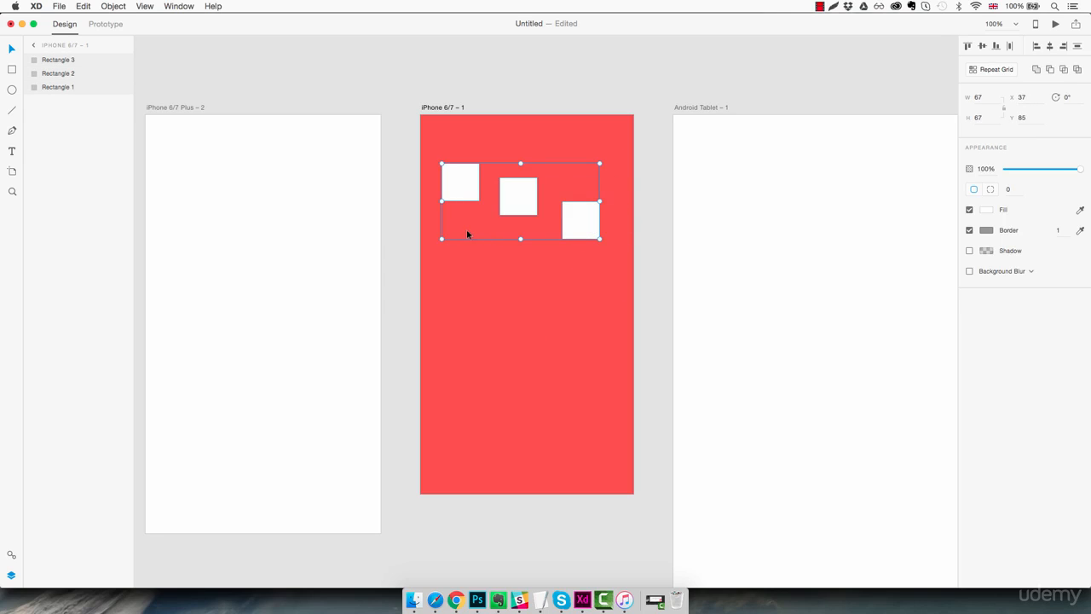
click(968, 46)
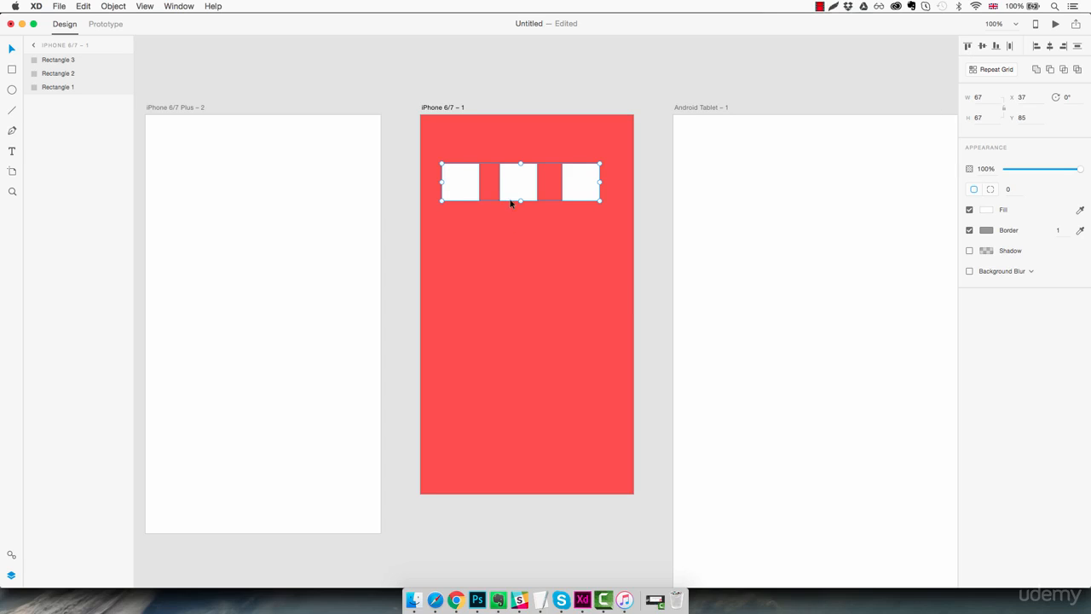
click(521, 246)
- Stagger the squares, align them along their bottoms, then select the middle and right squares
drag(469, 202, 470, 238)
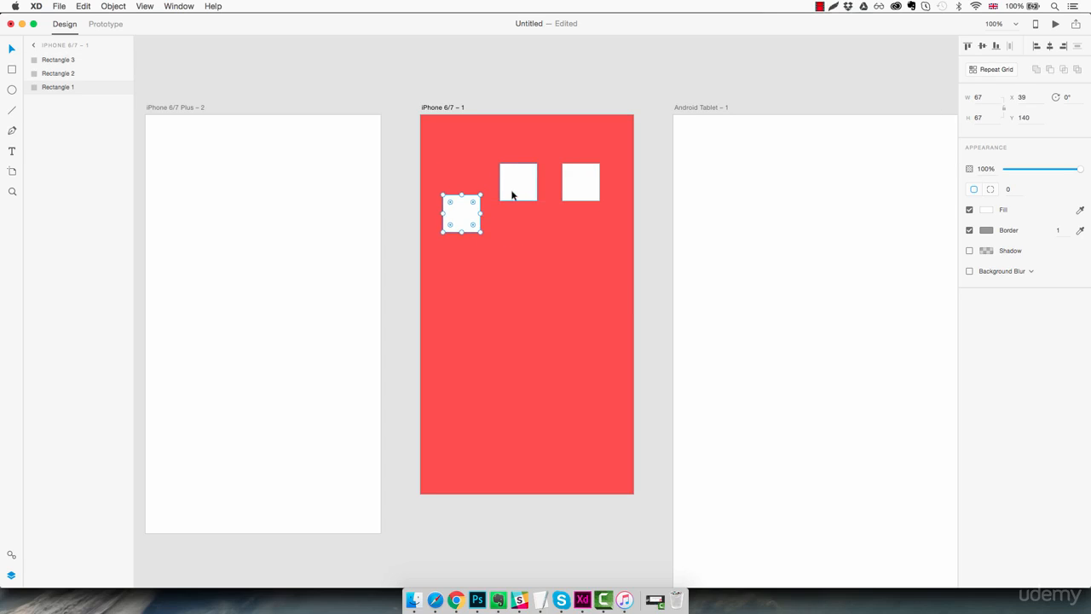
drag(512, 190, 509, 254)
drag(570, 195, 455, 277)
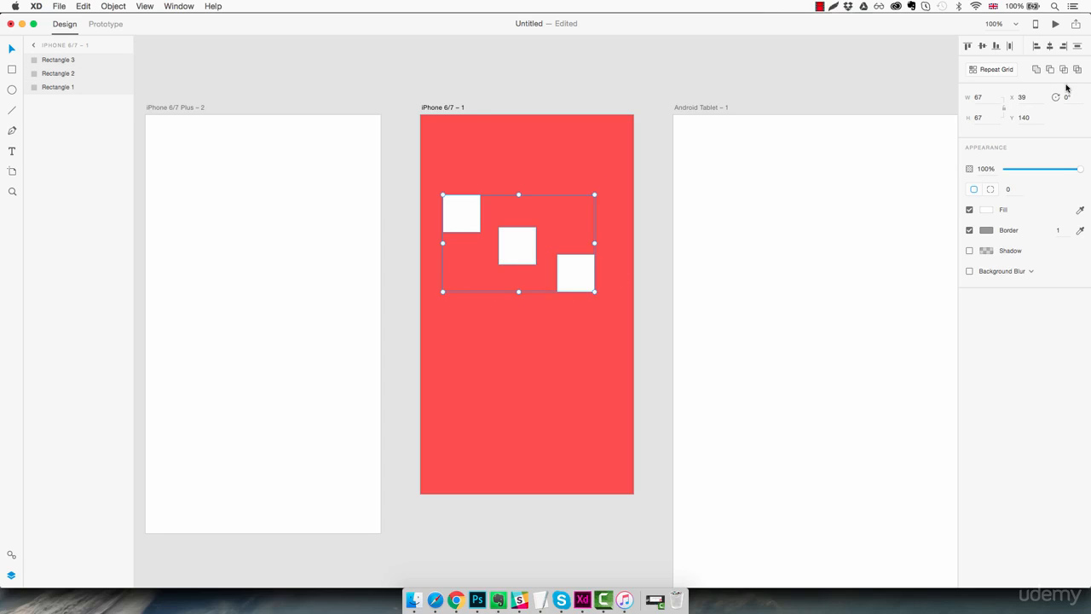
click(996, 46)
click(554, 364)
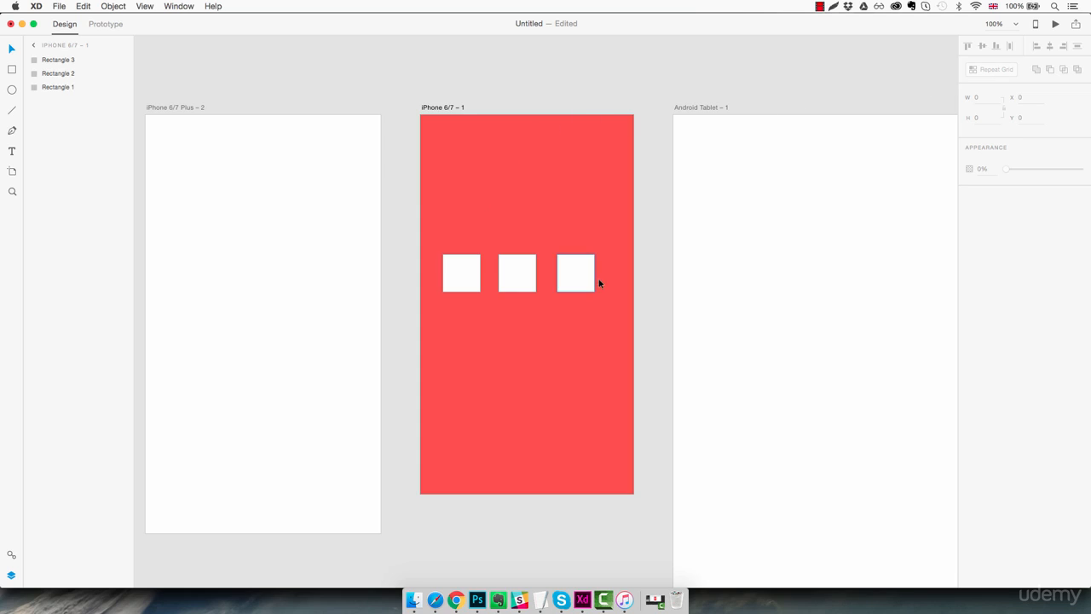
drag(616, 259, 463, 173)
- Delete two squares, repeat the last one four across and down the artboard as a Repeat Grid, then delete it
key(Delete)
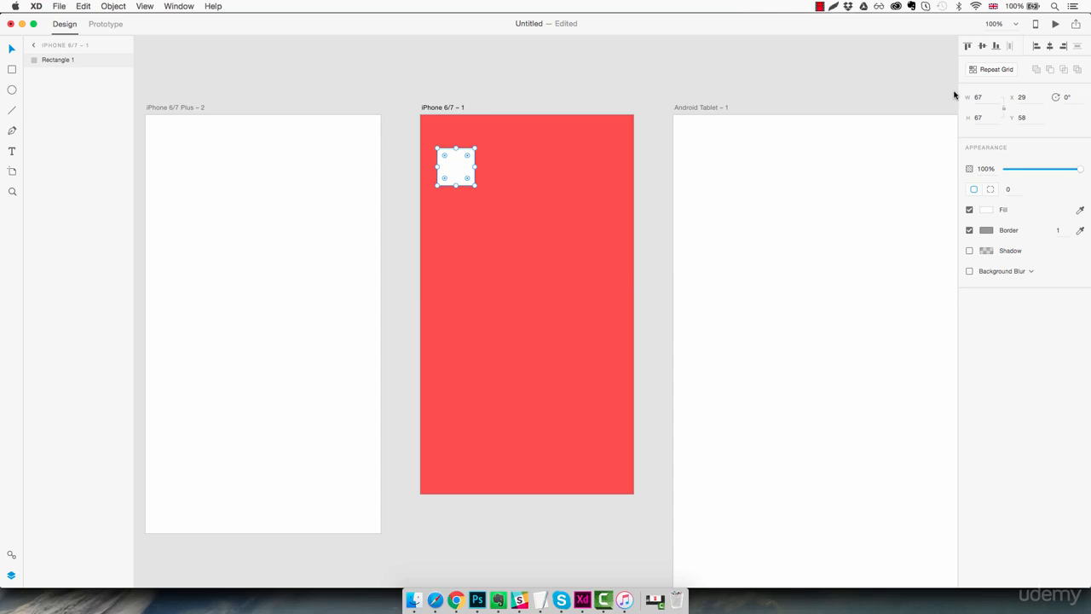
click(990, 70)
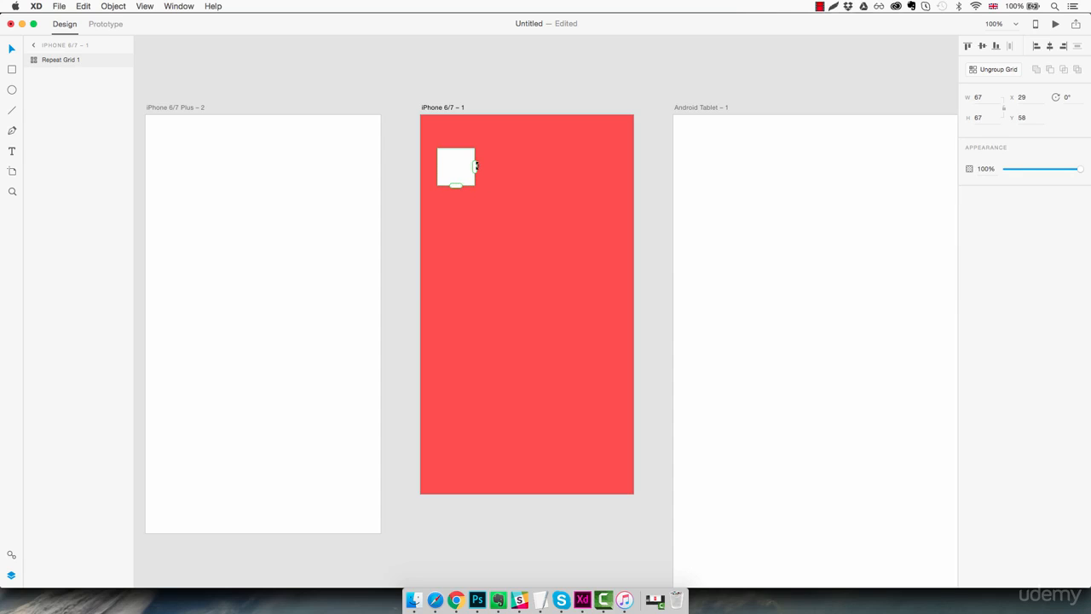
drag(476, 165, 629, 162)
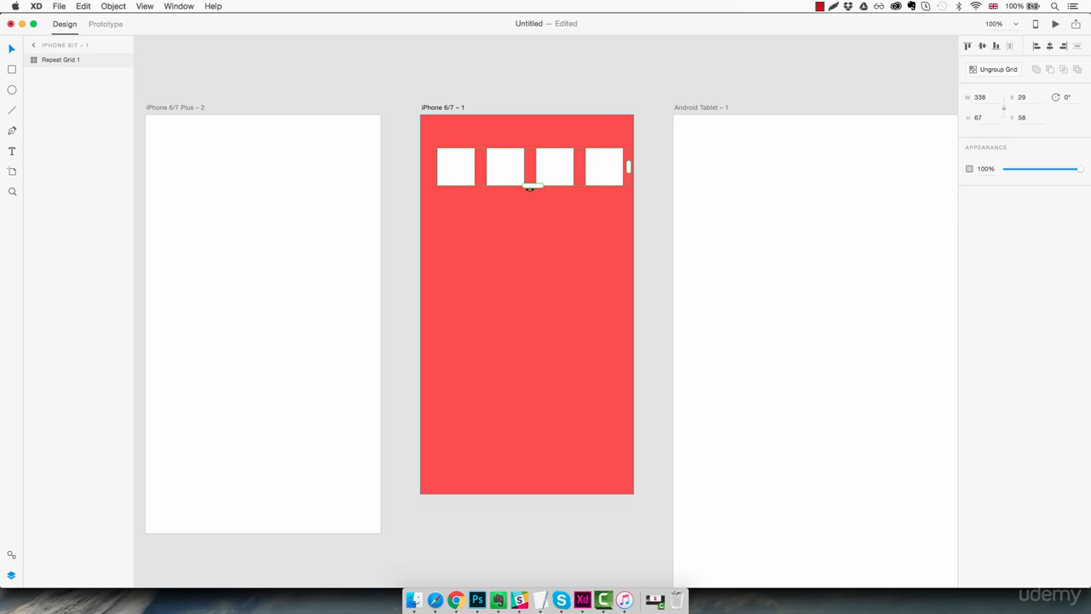
drag(530, 186, 532, 487)
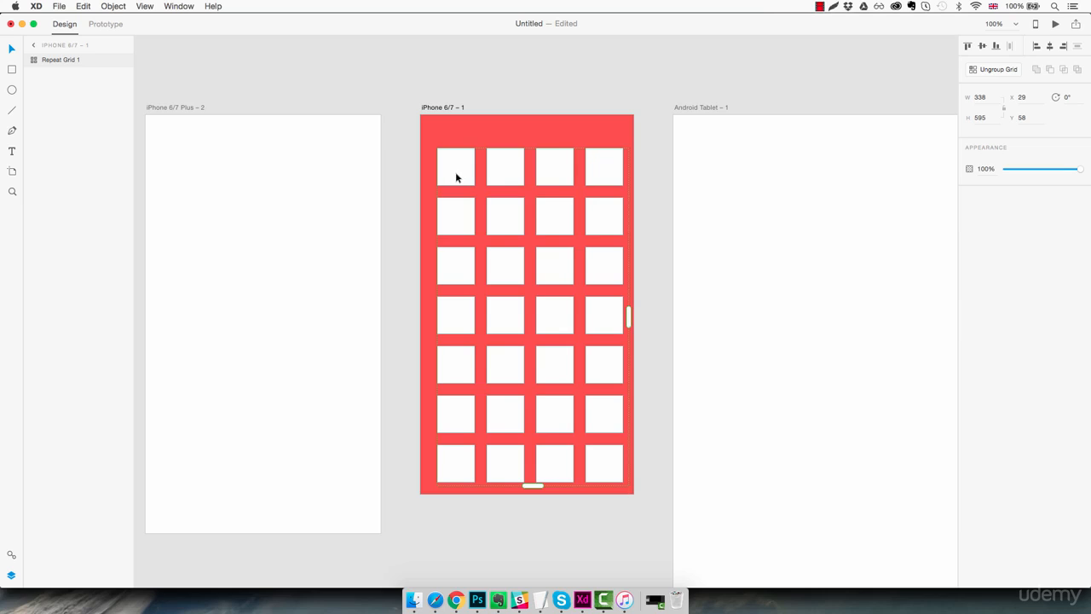
key(Delete)
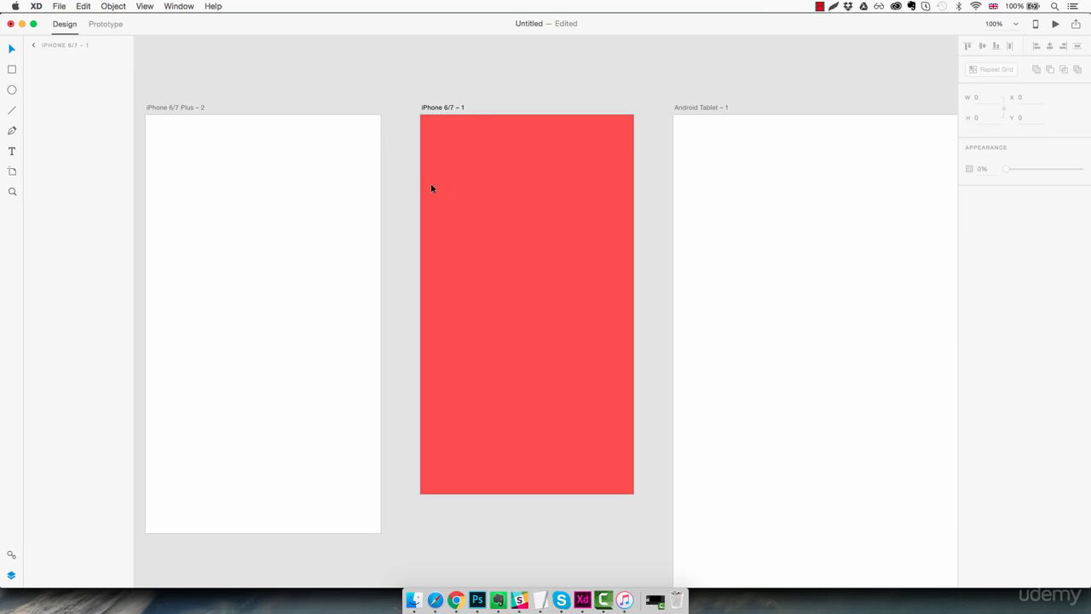
click(12, 90)
drag(442, 240, 534, 336)
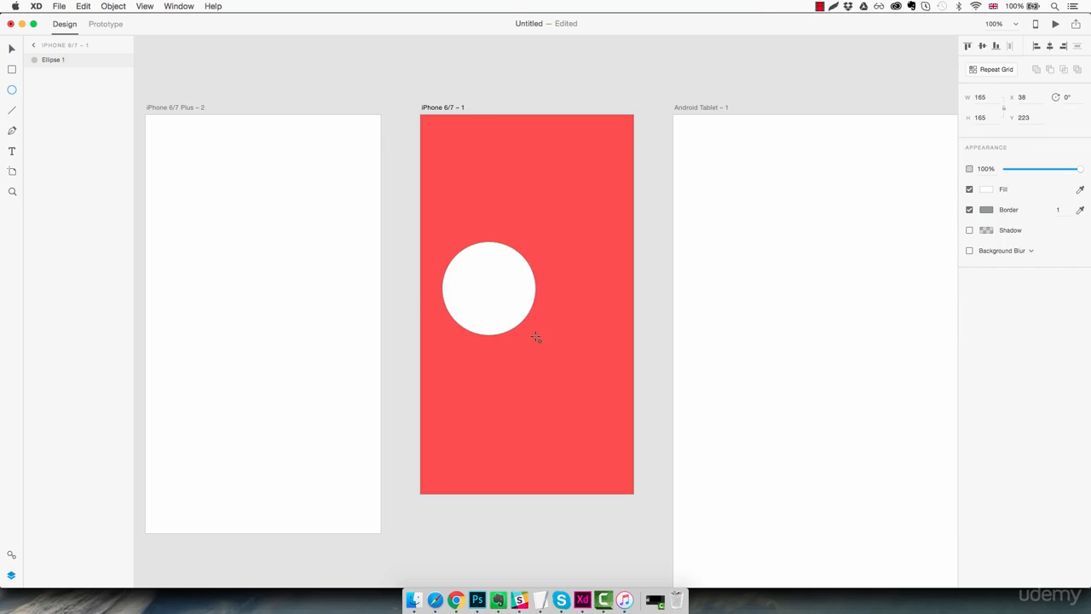
drag(499, 302, 563, 317)
click(557, 368)
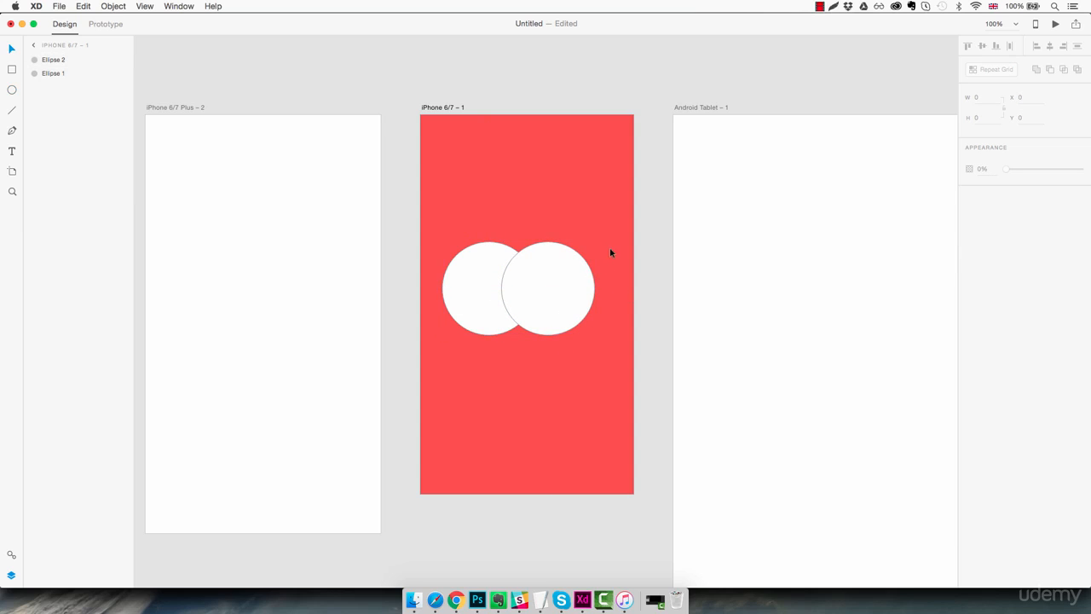
drag(611, 247, 478, 312)
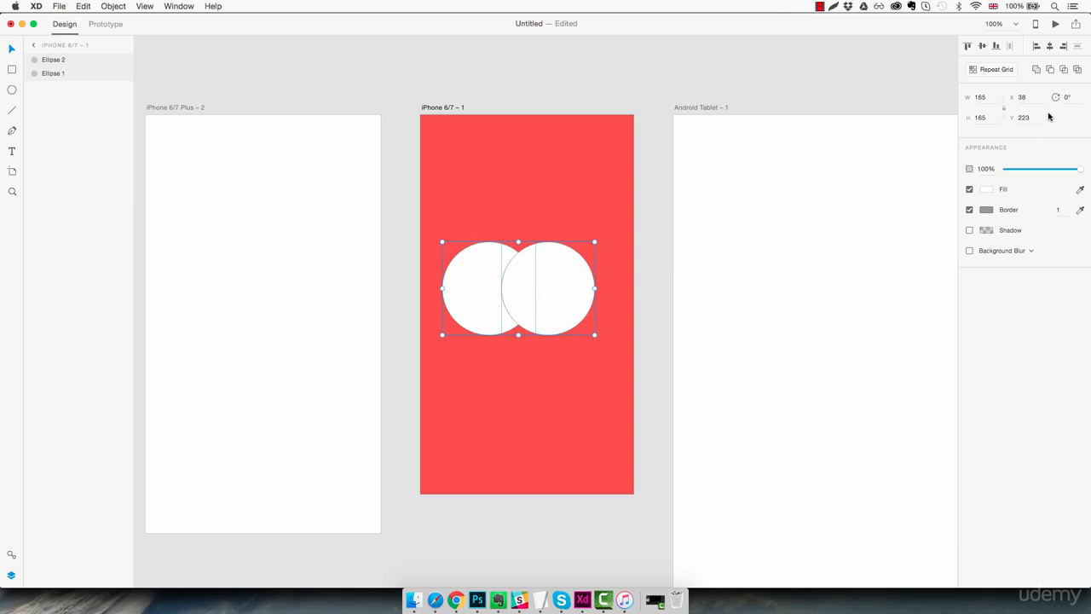
click(1036, 72)
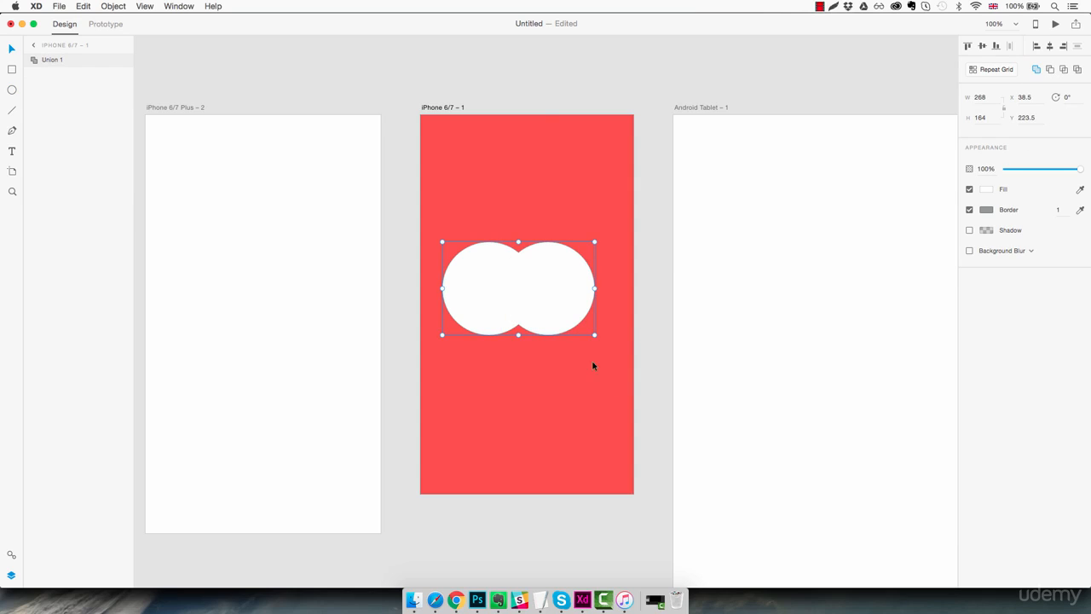
mouse_move(558, 305)
mouse_down()
mouse_move(572, 302)
mouse_move(568, 326)
mouse_move(574, 230)
mouse_move(557, 295)
mouse_move(566, 321)
mouse_up()
click(558, 378)
click(573, 374)
key(super+z)
key(super+z)
key(super+z)
click(573, 378)
drag(614, 263, 488, 324)
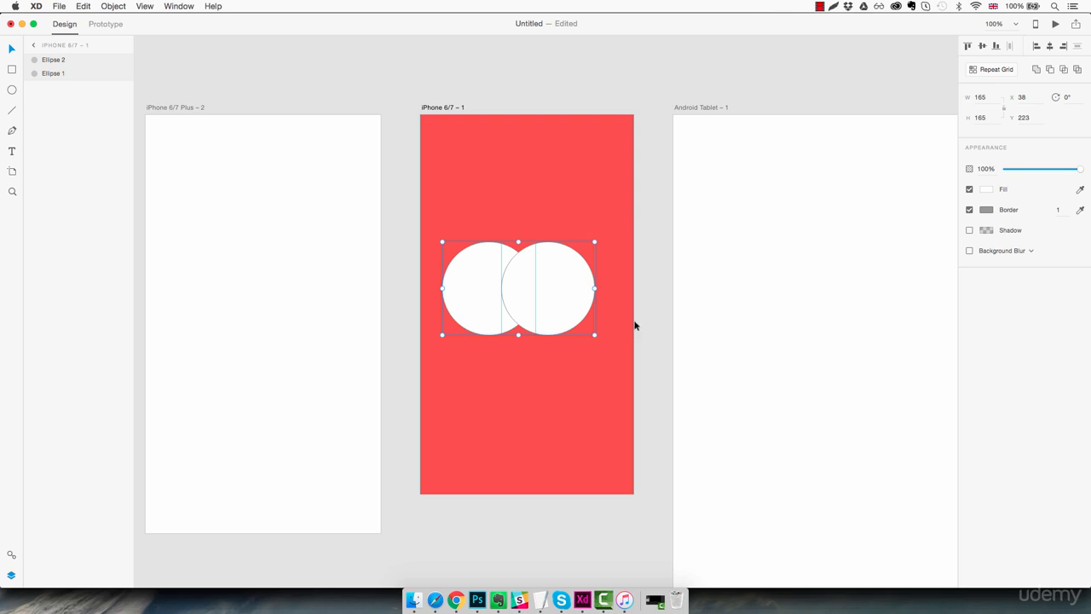
click(1051, 70)
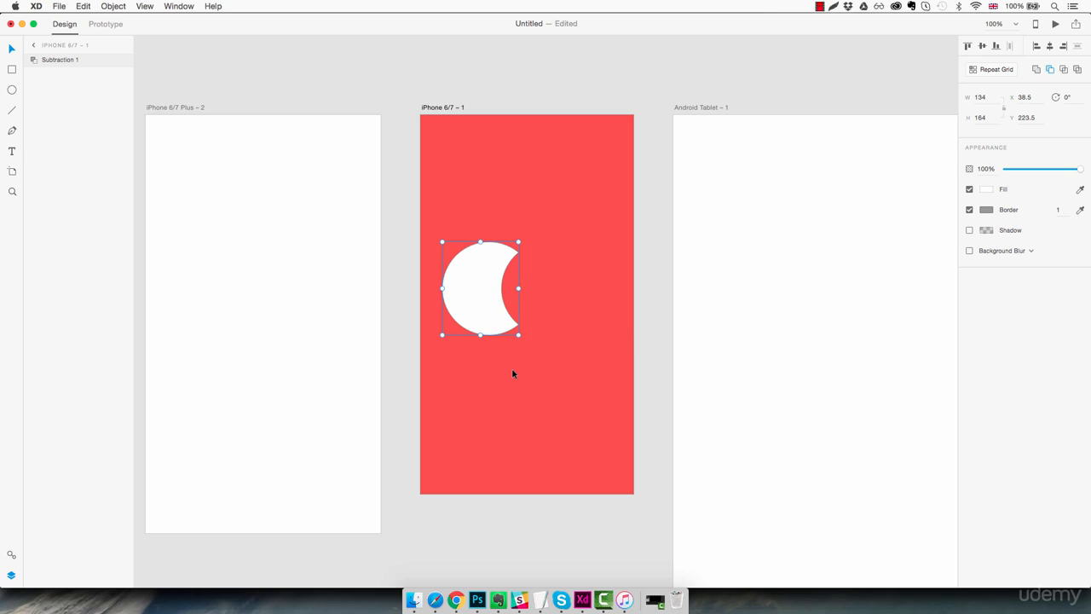
drag(490, 319, 522, 327)
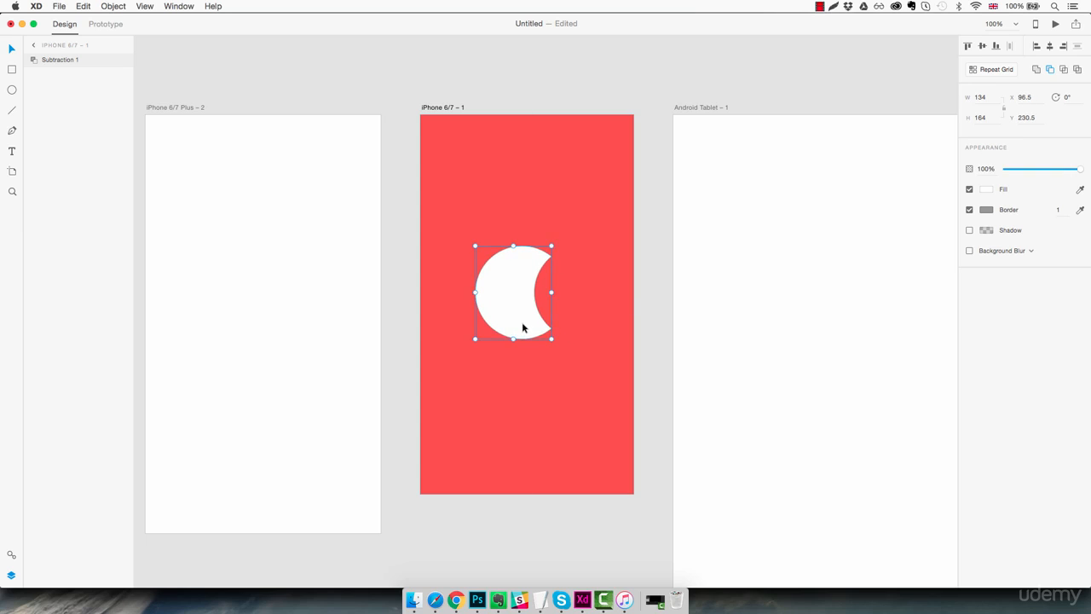
key(super+z)
key(super+z)
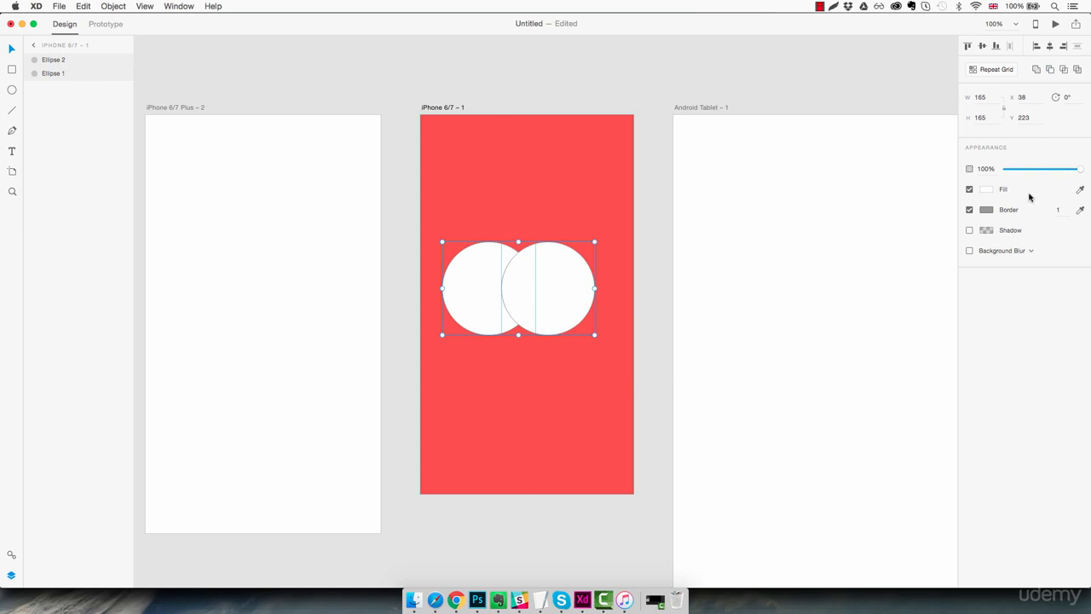
click(1063, 74)
click(561, 372)
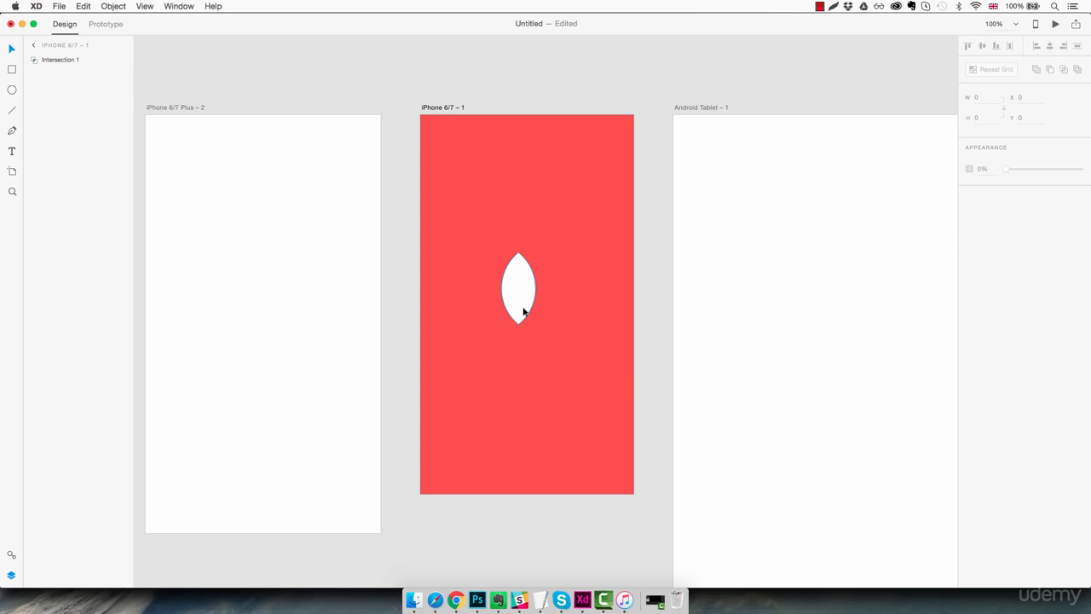
drag(523, 312, 535, 331)
key(super+z)
key(super+z)
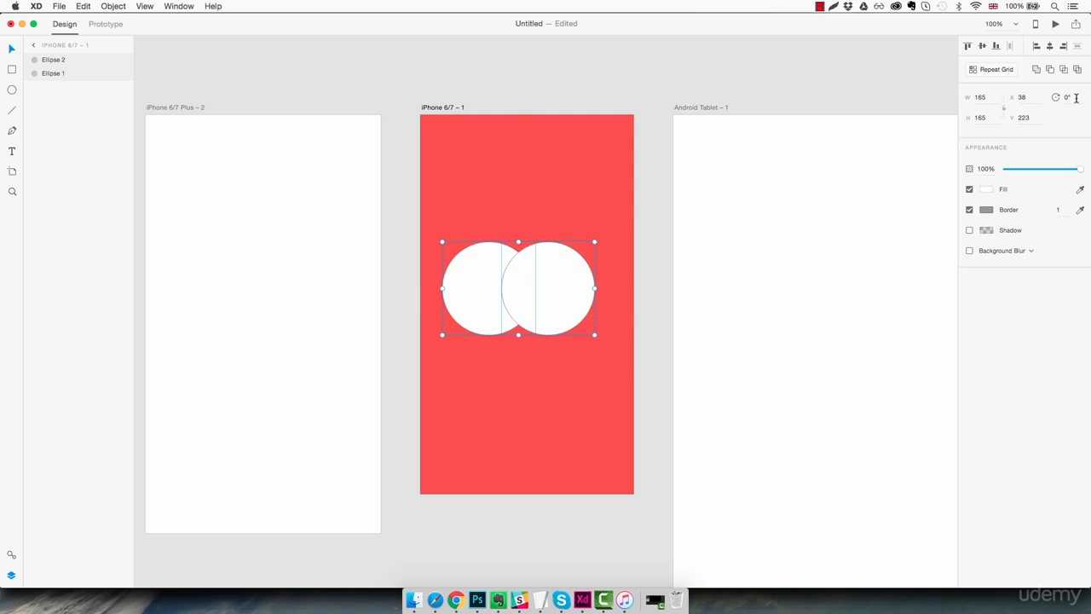
click(1078, 70)
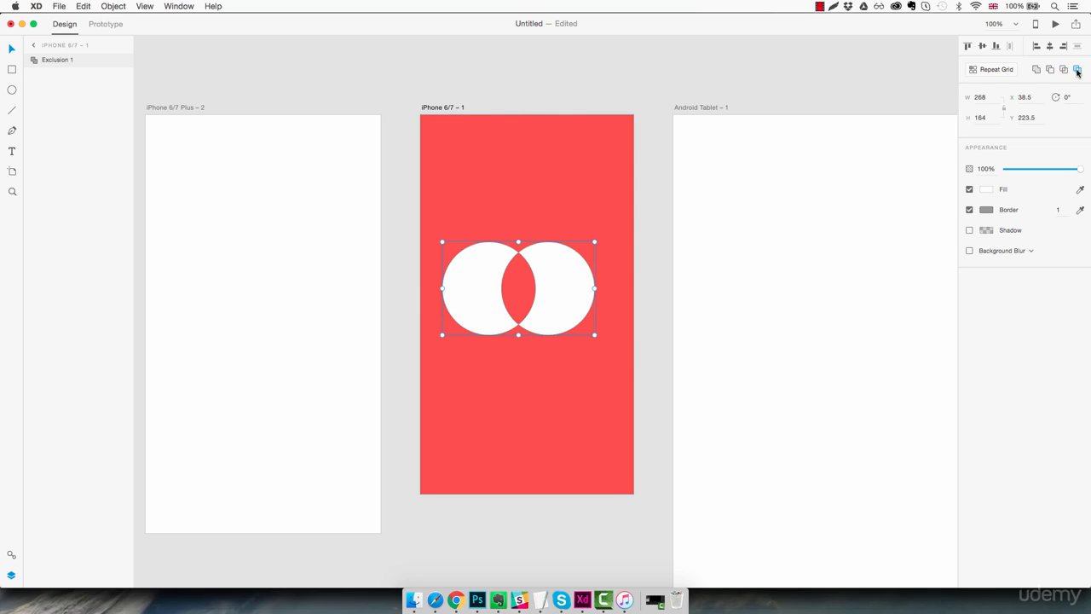
mouse_move(559, 307)
mouse_down()
mouse_move(565, 324)
mouse_move(550, 321)
mouse_up()
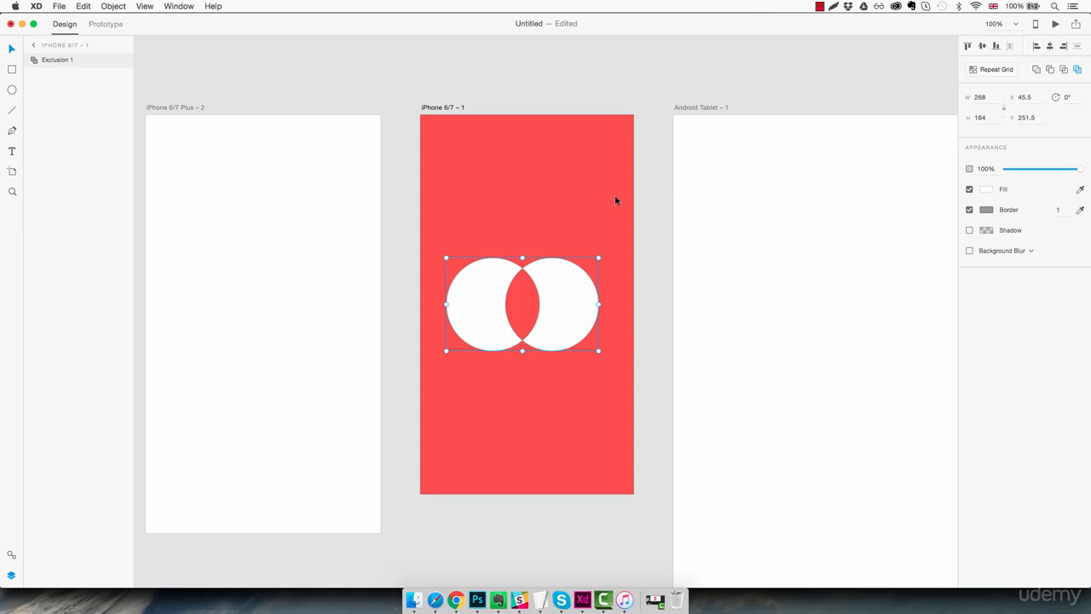
- Delete the circle and draw a white rectangle sized 300 wide by 222 high
key(Delete)
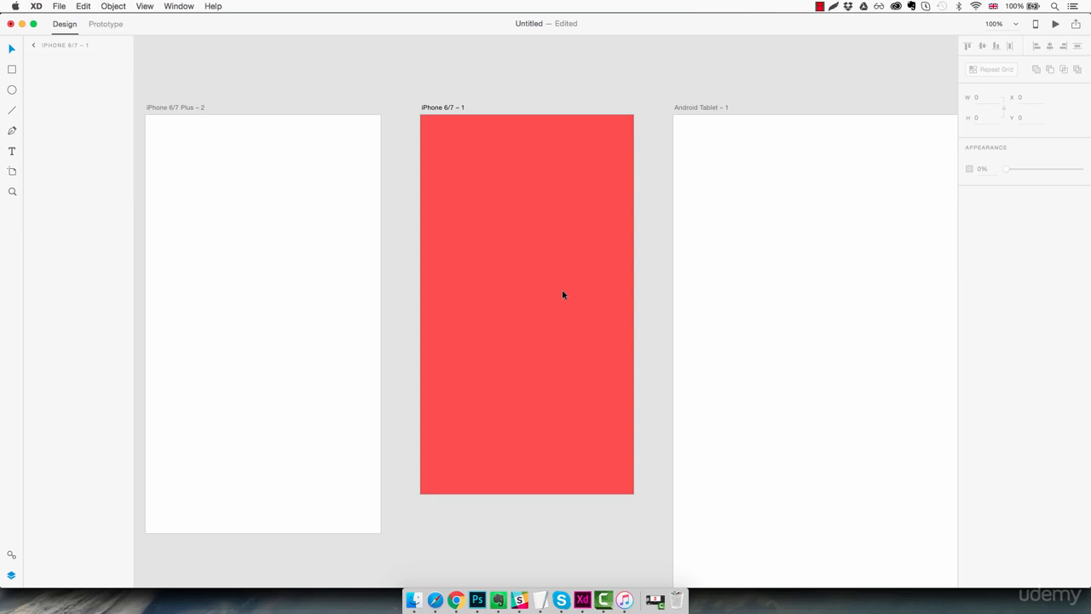
click(12, 69)
drag(451, 189, 557, 303)
click(988, 97)
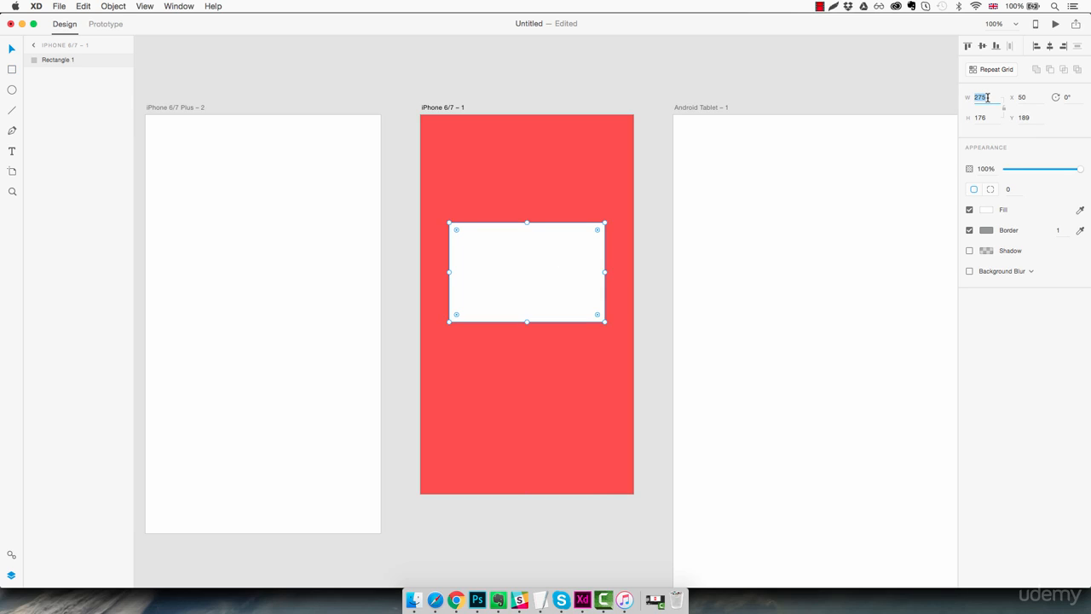
key(Up)
key(Up)
key(Up)
key(Up)
key(Up)
key(Up)
key(Up)
key(Up)
key(Up)
key(Up)
key(Up)
key(Up)
key(Up)
key(Up)
key(Up)
key(Up)
key(Up)
key(Up)
key(Up)
key(Up)
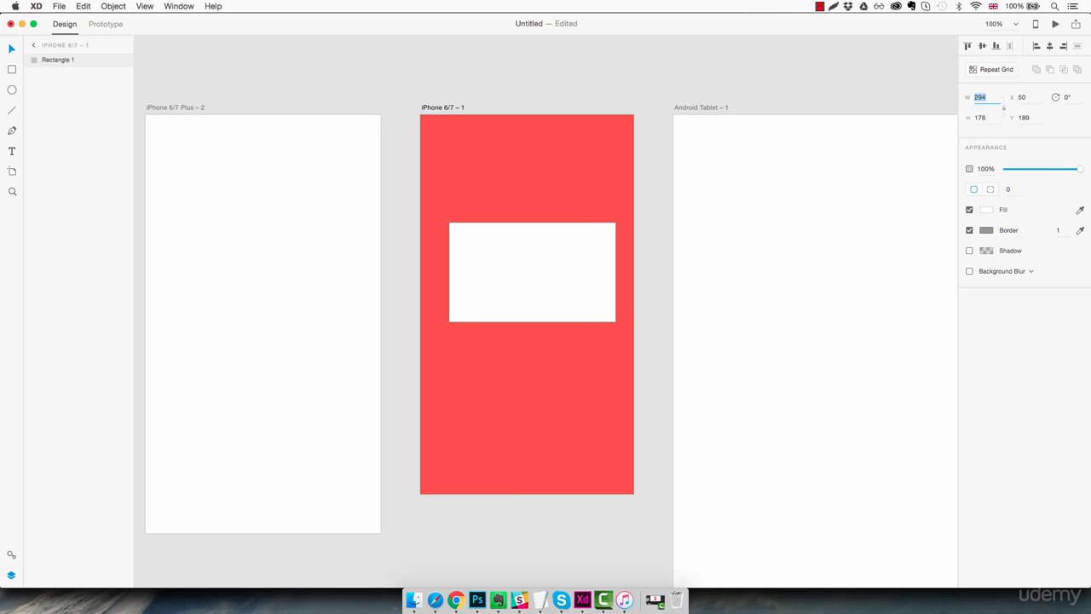
key(Tab)
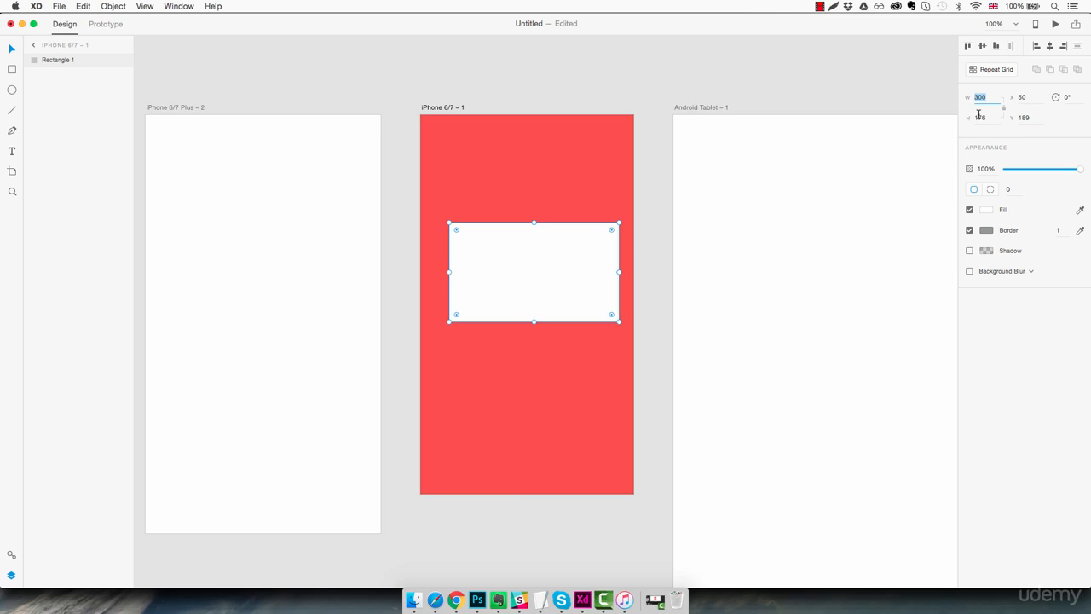
key(Up)
key(Up)
key(Up)
key(Up)
key(Up)
key(Up)
key(Up)
key(Up)
key(Up)
key(Up)
key(Up)
key(Up)
key(Up)
key(Up)
key(Up)
key(Up)
key(Up)
key(Up)
key(Up)
key(Up)
key(Up)
key(Up)
key(Up)
key(Up)
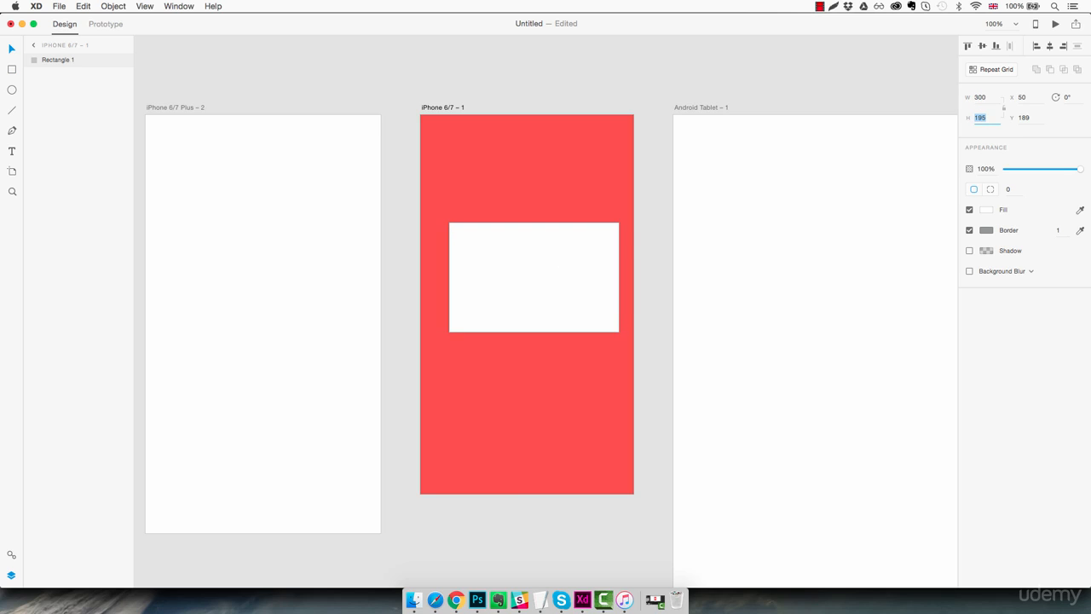
click(572, 193)
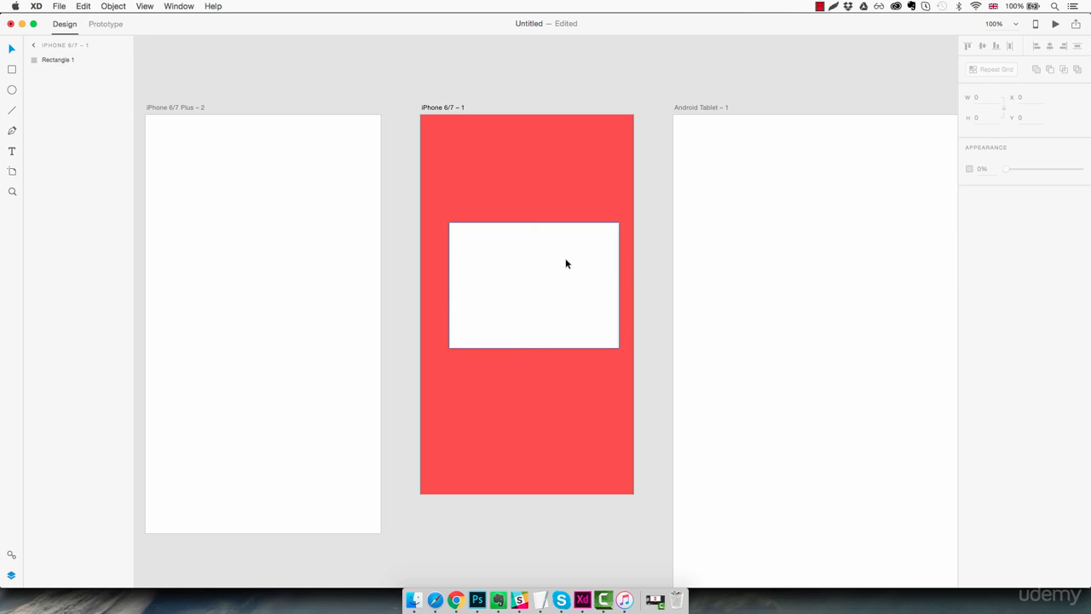
- Step the proportion-locked width down to 230, then back up to 266 × 196.84
click(567, 263)
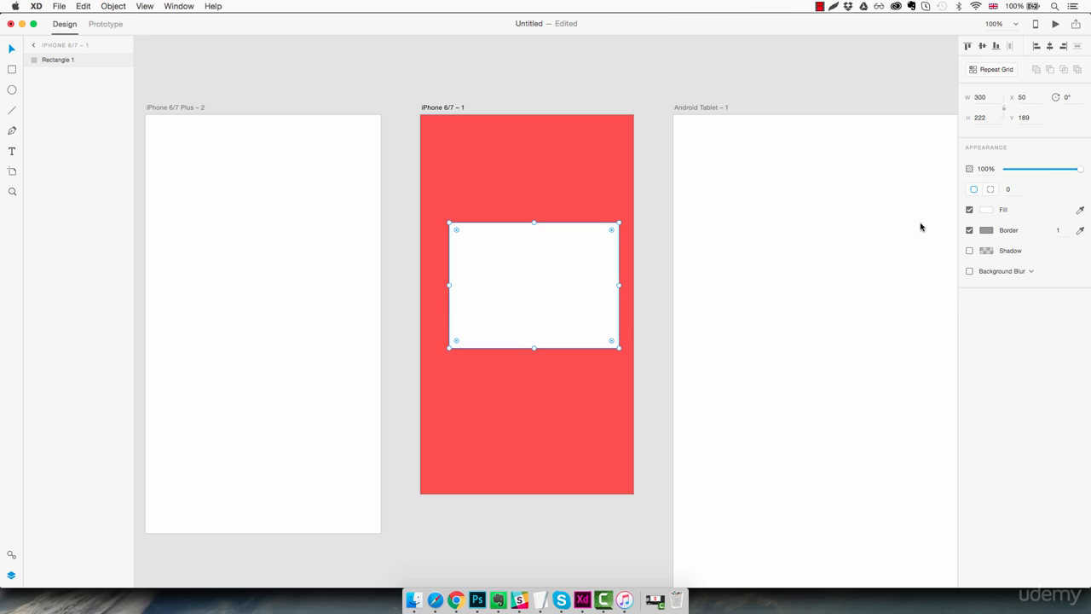
click(993, 97)
key(Down)
key(Down)
key(Down)
key(Down)
key(Down)
key(Down)
key(Down)
key(Down)
key(Down)
key(Down)
key(Down)
key(Down)
key(Down)
key(Down)
key(Down)
key(Down)
key(Down)
key(Down)
key(Down)
key(Down)
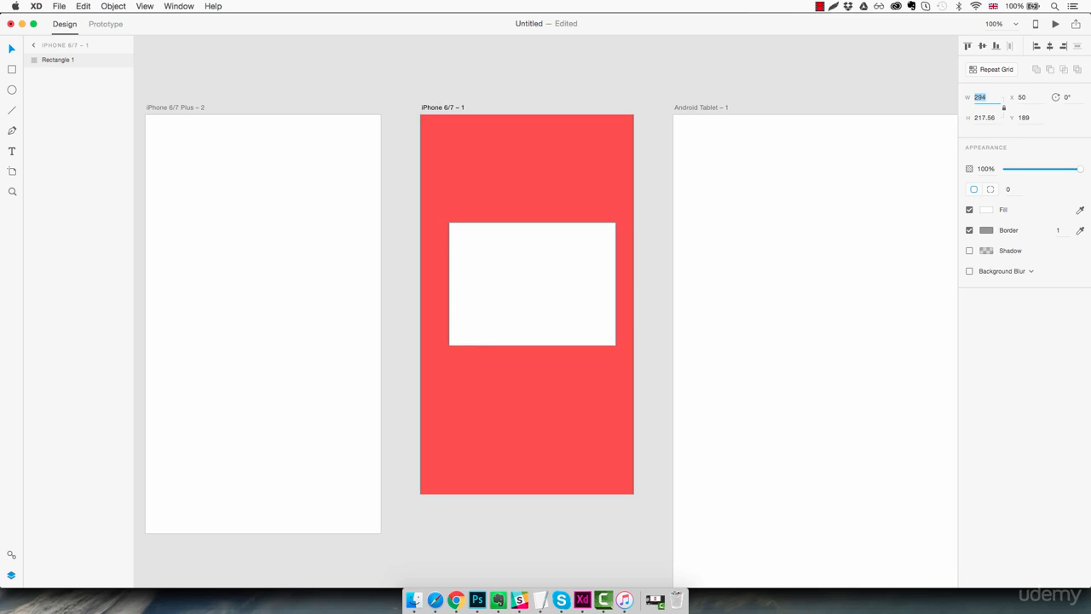
key(Down)
key(Down)
key(Down)
key(Down)
key(Down)
key(Down)
key(Down)
key(Down)
key(Down)
key(Down)
key(Down)
key(Down)
key(Down)
key(Down)
key(Down)
key(Down)
key(Down)
key(Down)
key(Down)
key(Down)
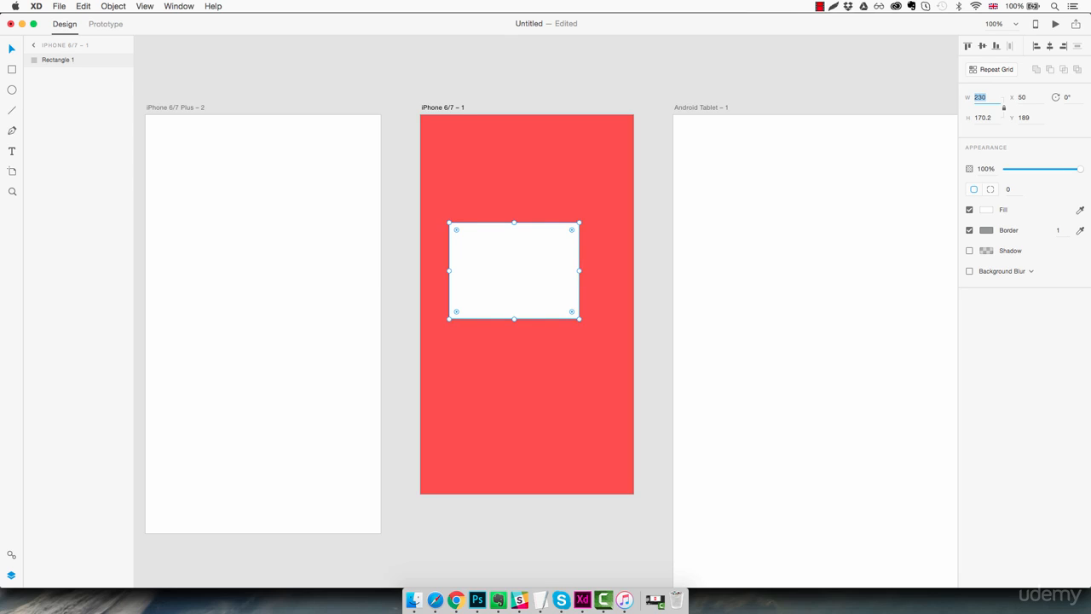
key(Up)
key(Up)
key(Up)
key(Up)
key(Up)
key(Up)
key(Up)
key(Up)
key(Up)
key(Up)
key(Up)
key(Up)
key(Up)
key(Up)
key(Up)
key(Up)
key(Up)
key(Up)
key(Up)
key(Up)
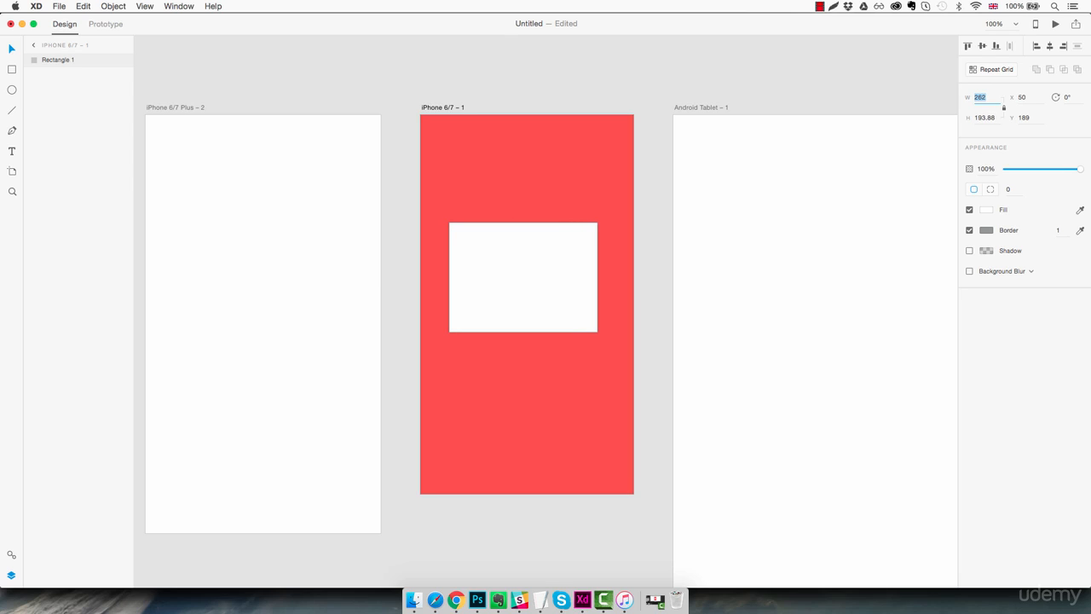
key(Up)
key(Up)
key(Up)
key(Up)
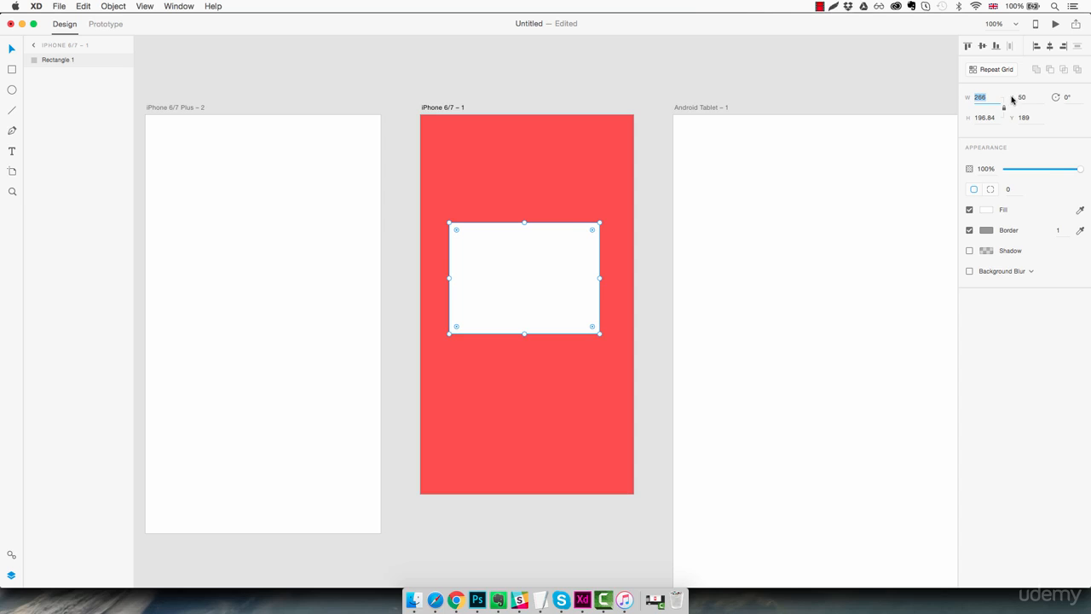
- Move the white rectangle near the artboard's upper centre, at X 55, Y 217
text(V)
drag(564, 288, 533, 184)
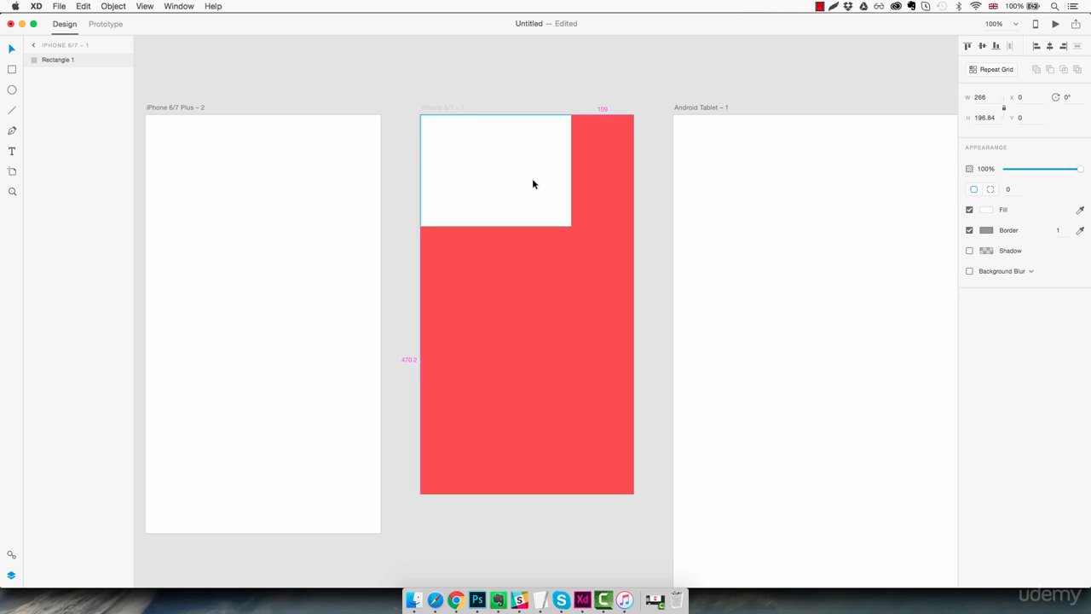
drag(533, 180, 564, 307)
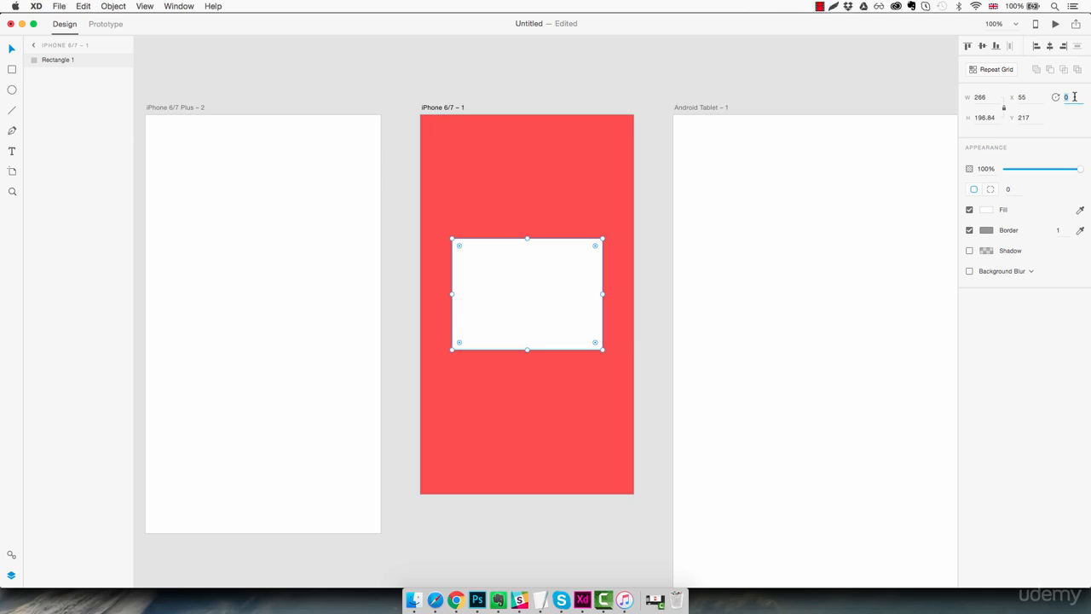
- Step the rectangle's rotation up to about 109°, reset it to 0, then rotate it freely to 58°
key(Up)
key(Up)
key(Up)
key(Up)
key(Up)
key(Up)
key(Up)
key(Up)
key(Up)
key(Up)
key(Up)
key(Up)
key(Up)
key(Up)
key(Up)
key(Up)
key(Up)
key(Up)
key(Up)
key(Up)
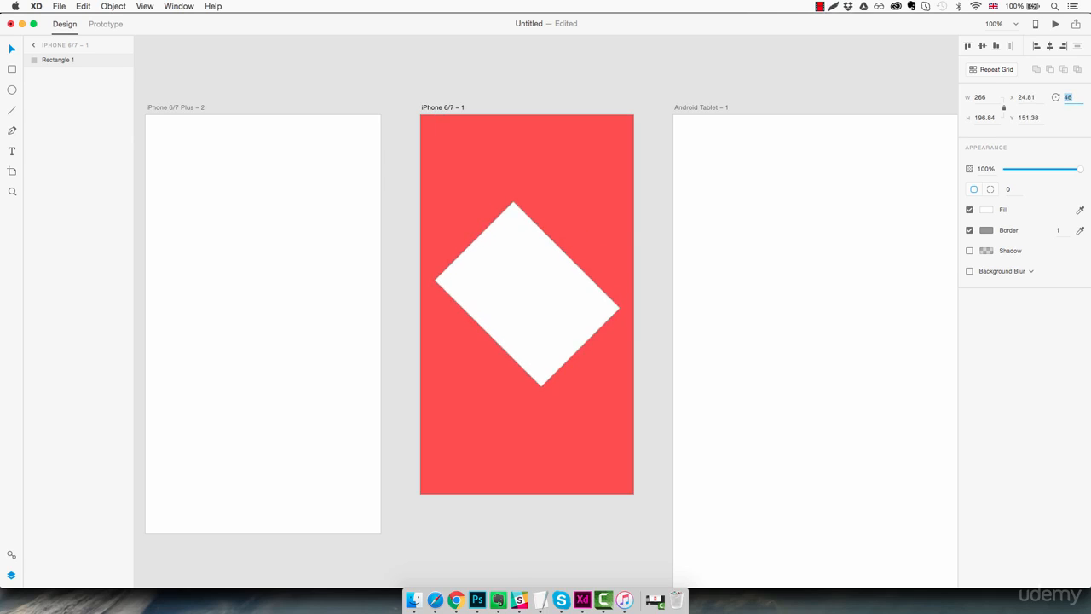
key(Up)
key(Up)
key(Up)
key(Up)
key(Up)
key(Up)
key(Up)
key(Up)
key(Up)
key(Up)
key(Up)
key(Up)
key(Up)
key(Up)
key(Up)
key(Up)
key(Up)
key(Up)
key(Up)
key(Up)
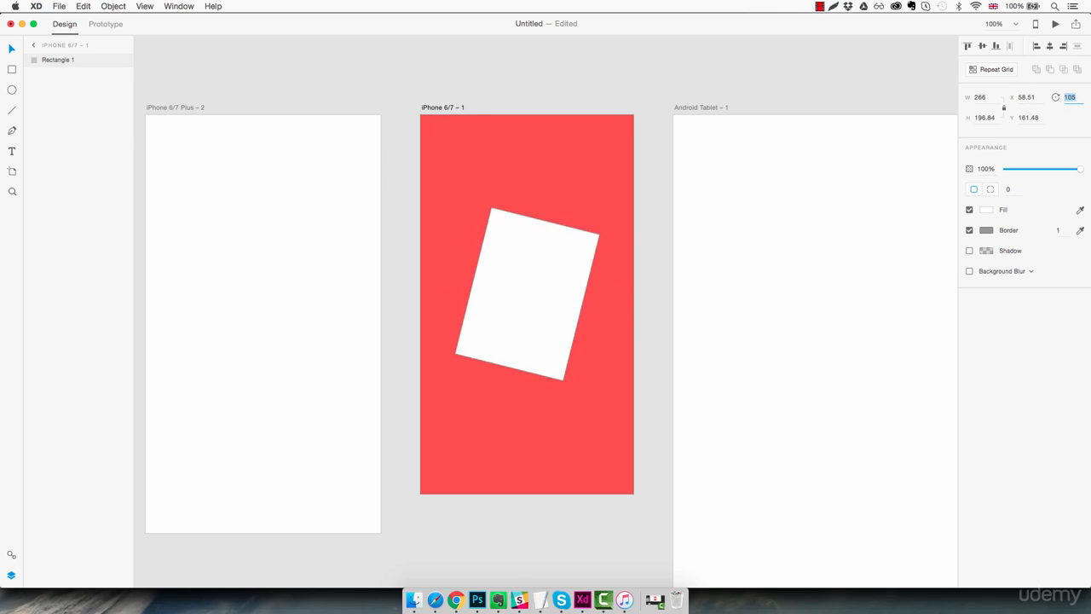
key(Up)
key(Up)
key(Up)
key(Up)
key(Up)
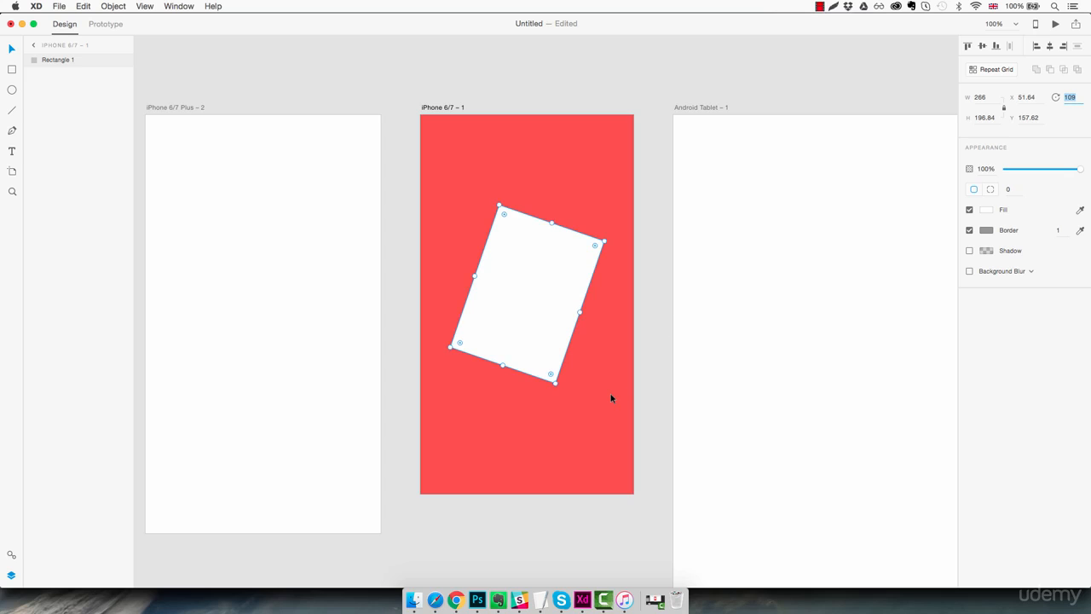
text(0)
key(Return)
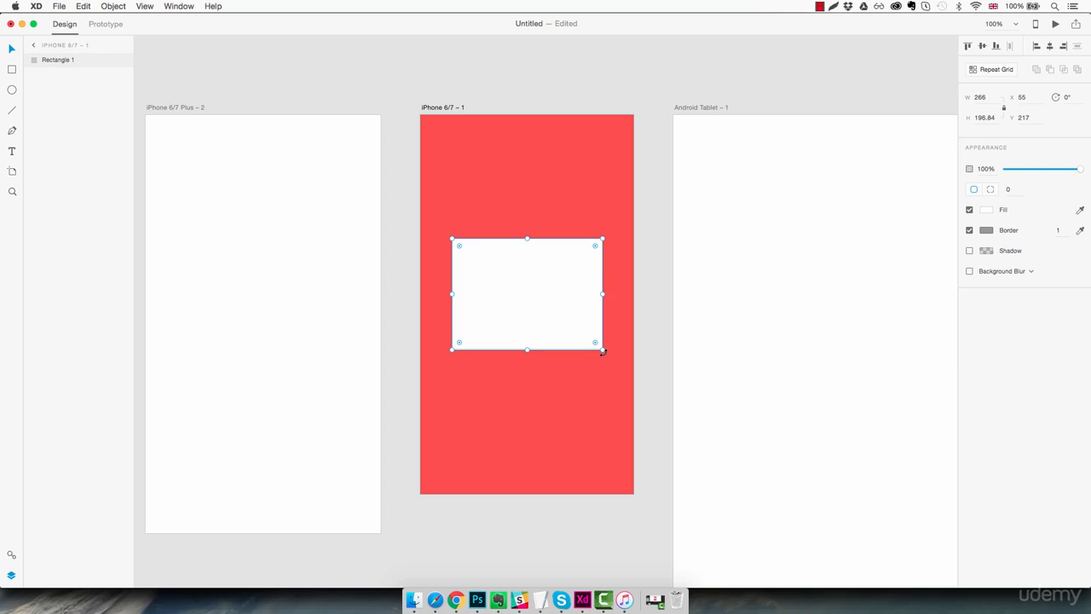
mouse_move(602, 351)
mouse_down()
mouse_move(538, 380)
mouse_move(461, 373)
mouse_move(521, 391)
mouse_move(571, 370)
mouse_move(599, 316)
mouse_move(604, 352)
mouse_up()
- Round all the rectangle's corners to 20 and enable per-corner radius
mouse_move(1080, 172)
mouse_down()
mouse_move(1011, 168)
mouse_move(1084, 173)
mouse_up()
key(Return)
click(991, 191)
- Set the top-left and bottom-right radii to 0, giving corners 0, 20, 0, 20
click(1012, 189)
text(0)
key(Return)
click(1054, 189)
text(0)
key(Return)
click(628, 314)
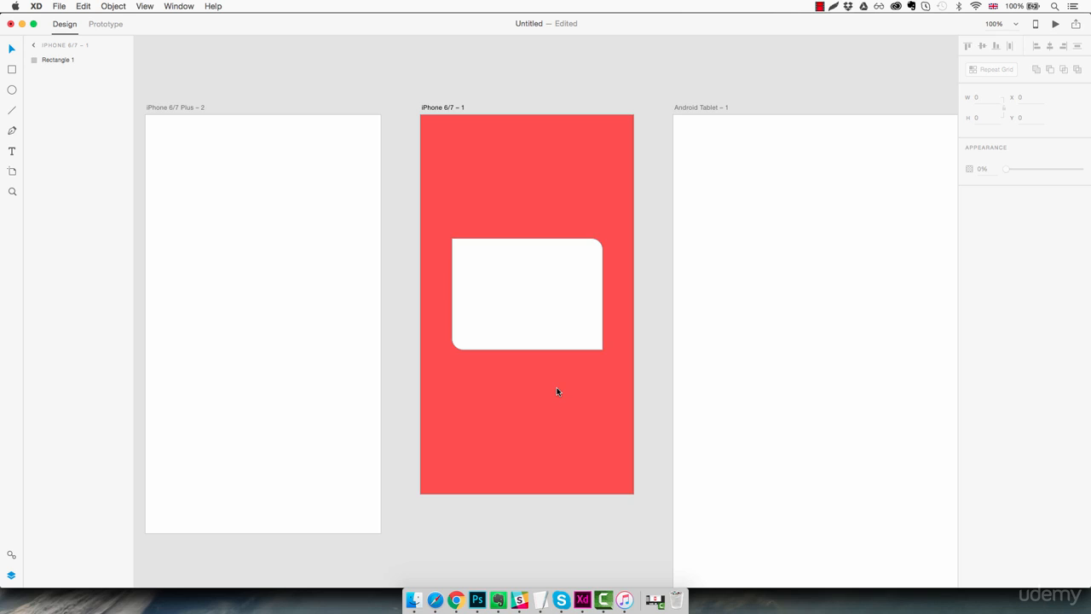
click(553, 341)
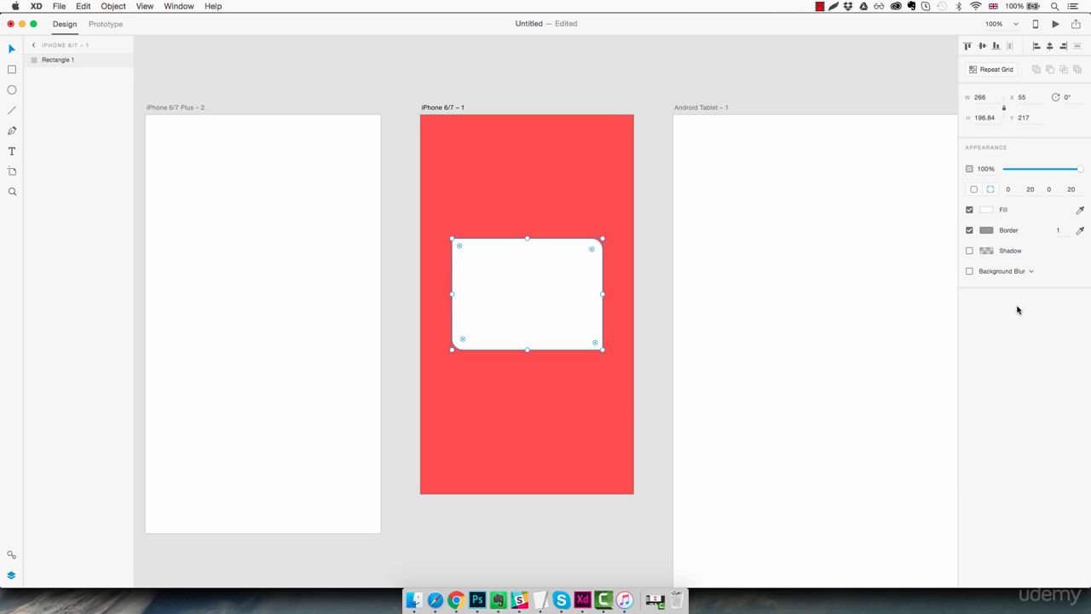
- Try red and purple fills, saving light purple #CF74FF and dark purple #3C3141 as swatches
click(986, 209)
click(883, 189)
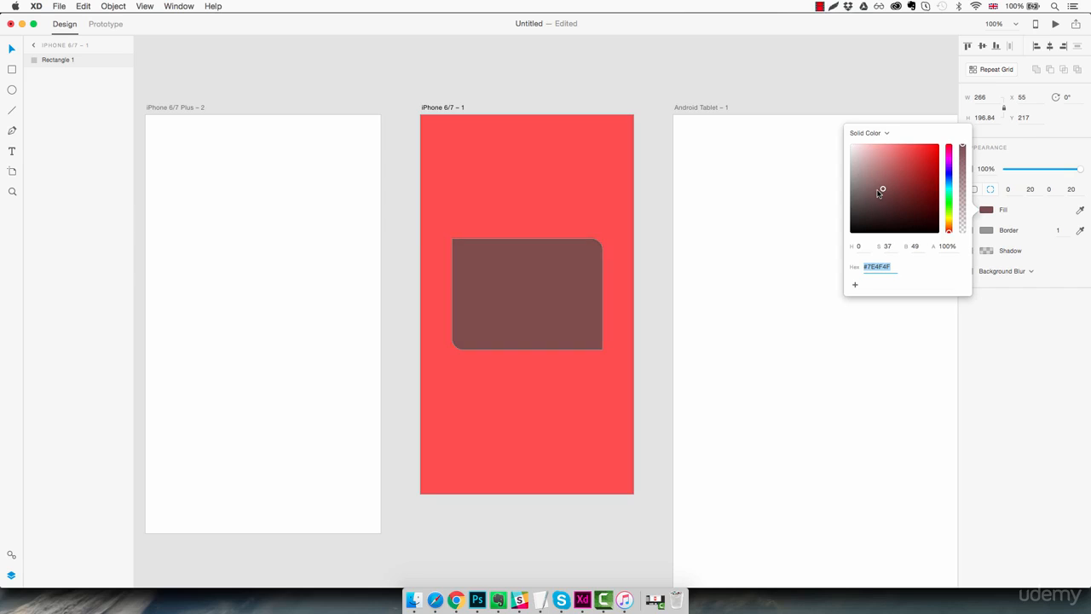
mouse_move(892, 209)
mouse_down()
mouse_move(940, 162)
mouse_move(900, 199)
mouse_up()
click(950, 230)
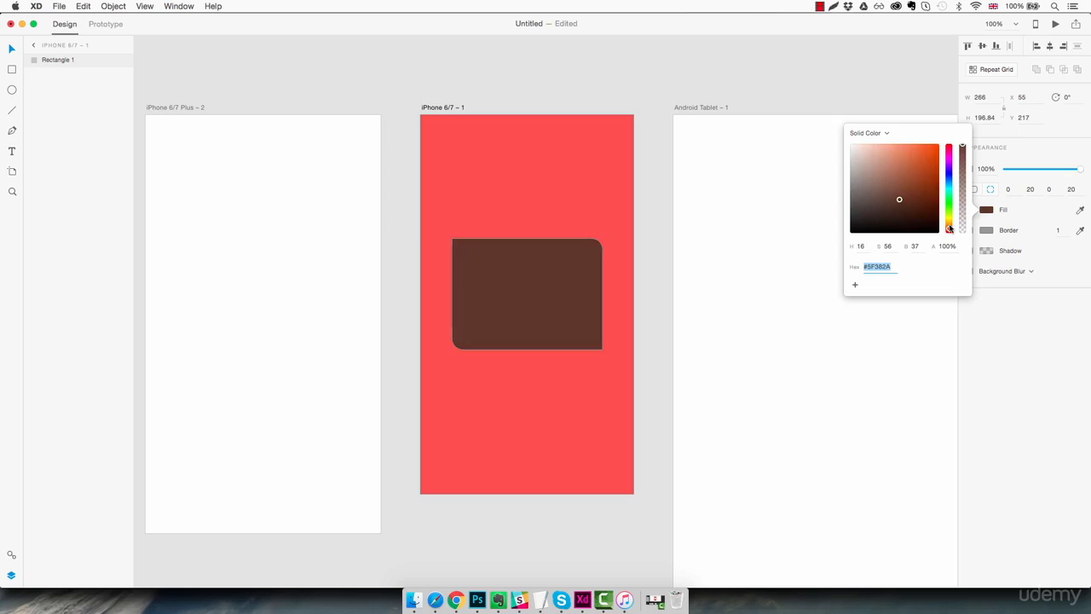
mouse_move(949, 229)
mouse_down()
mouse_move(949, 163)
mouse_move(901, 149)
mouse_move(892, 171)
mouse_up()
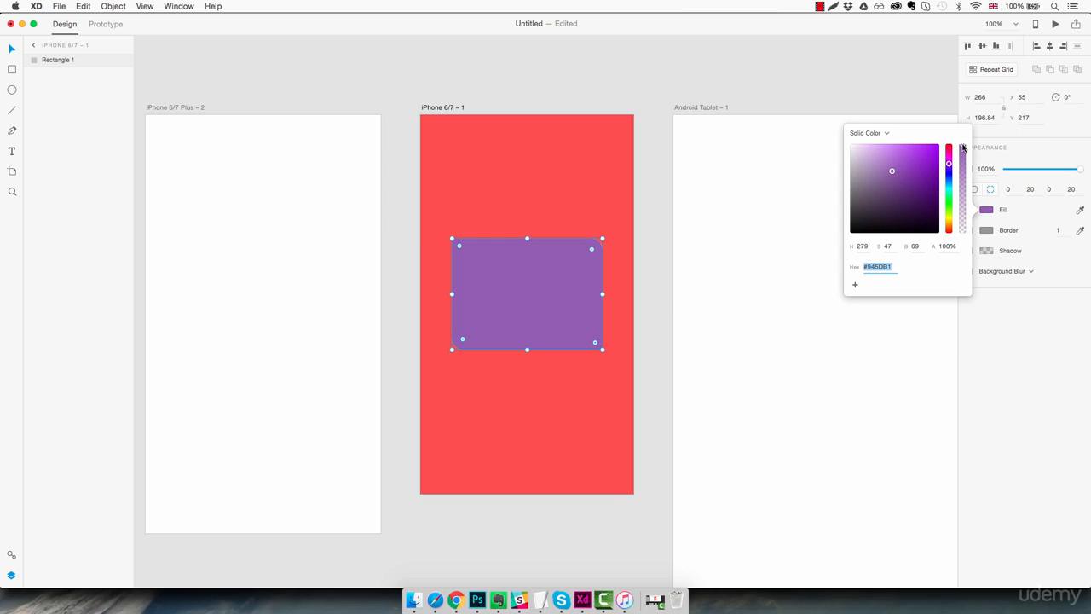
mouse_move(964, 148)
mouse_down()
mouse_move(964, 194)
mouse_move(963, 147)
mouse_up()
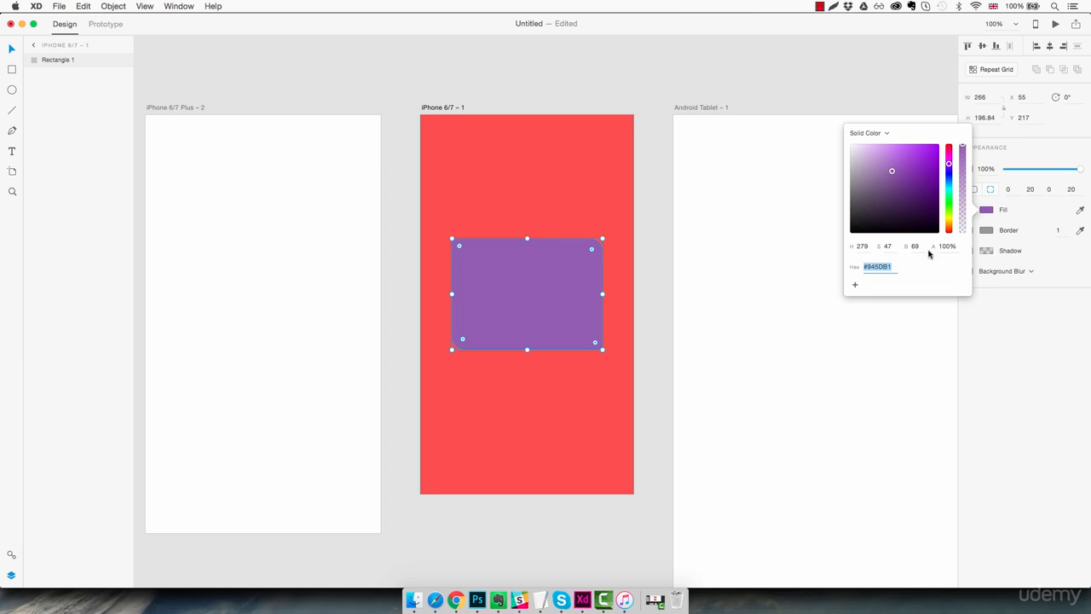
mouse_move(905, 193)
mouse_down()
mouse_move(910, 167)
mouse_move(898, 145)
mouse_up()
click(855, 285)
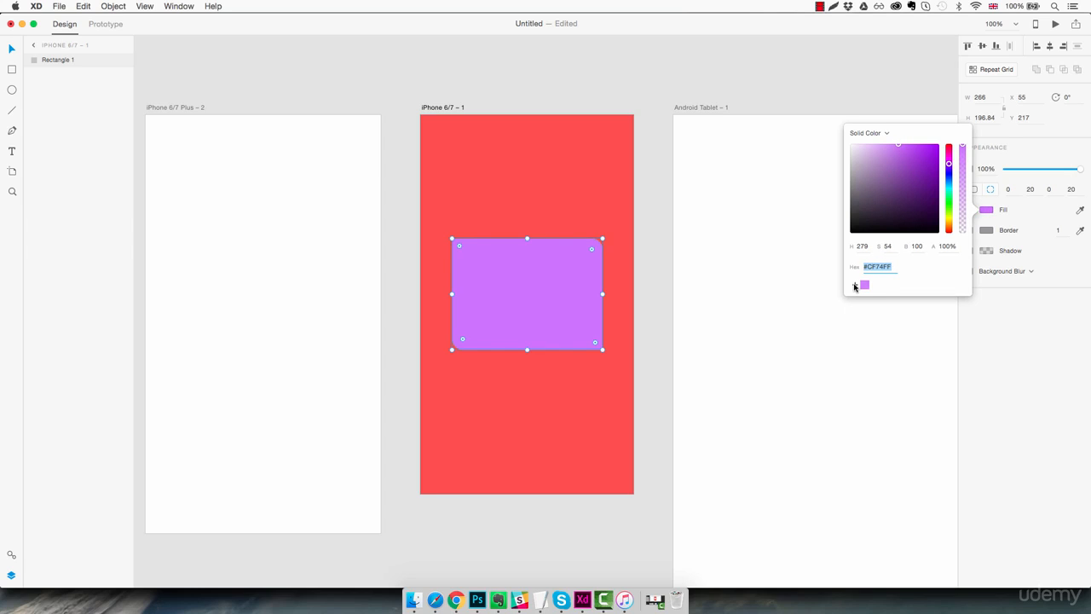
mouse_move(937, 201)
mouse_down()
mouse_move(913, 193)
mouse_move(873, 210)
mouse_up()
click(855, 285)
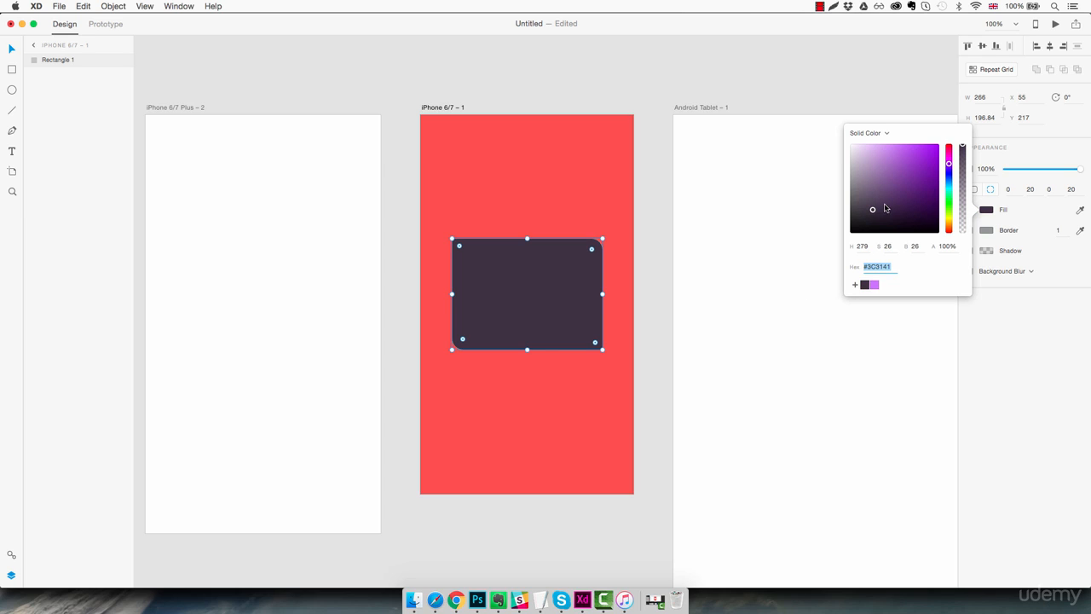
- Turn the fill into a gradient from pale purple at the top to green at the bottom
drag(888, 206, 897, 180)
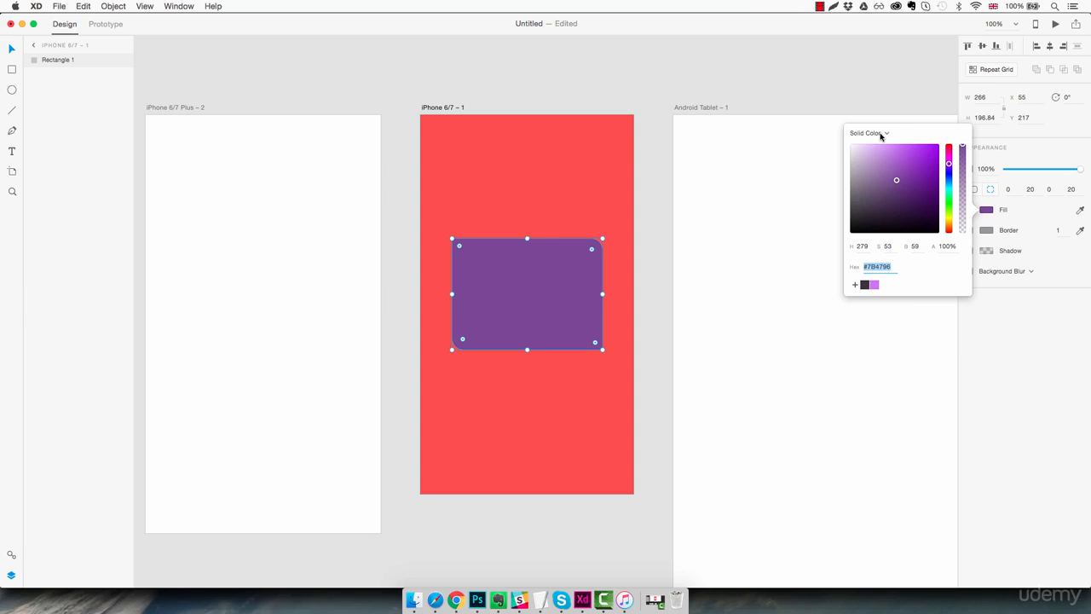
click(874, 134)
click(877, 141)
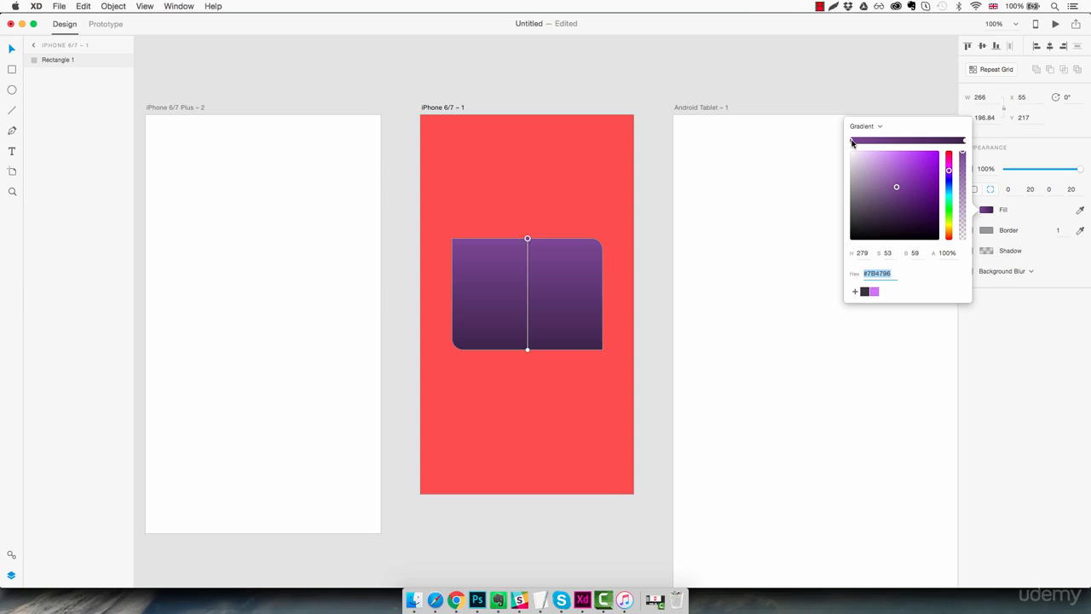
click(964, 141)
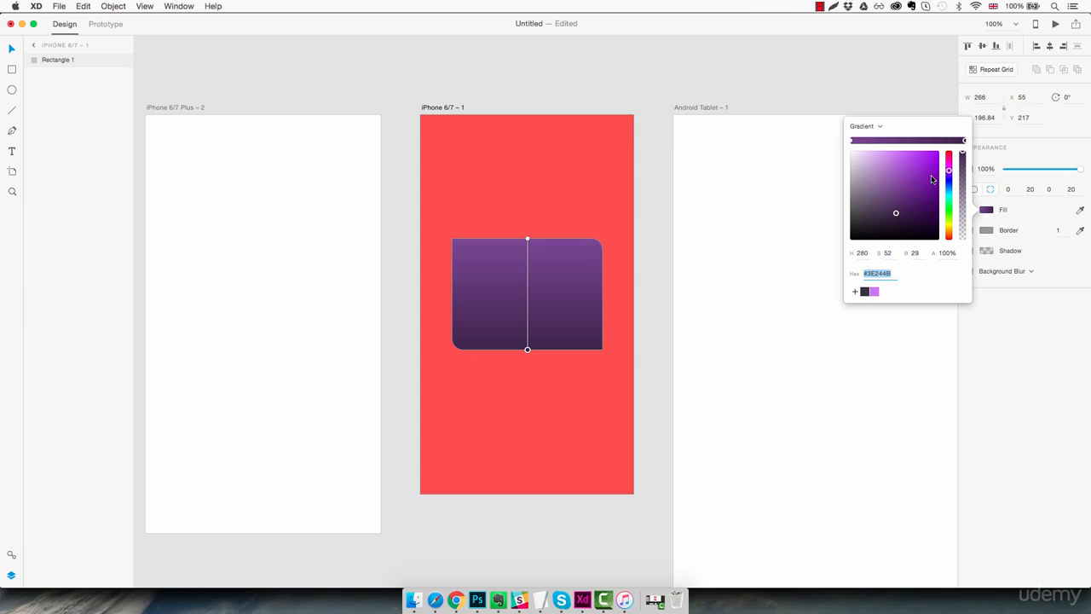
click(893, 151)
click(951, 211)
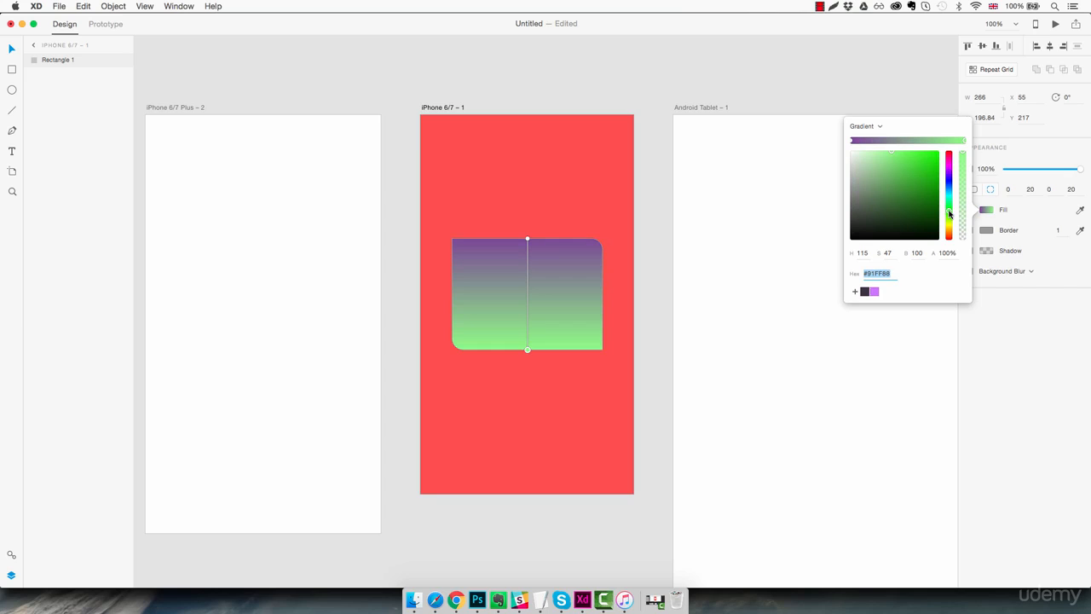
click(852, 141)
mouse_move(891, 171)
mouse_down()
mouse_move(880, 146)
mouse_move(893, 150)
mouse_up()
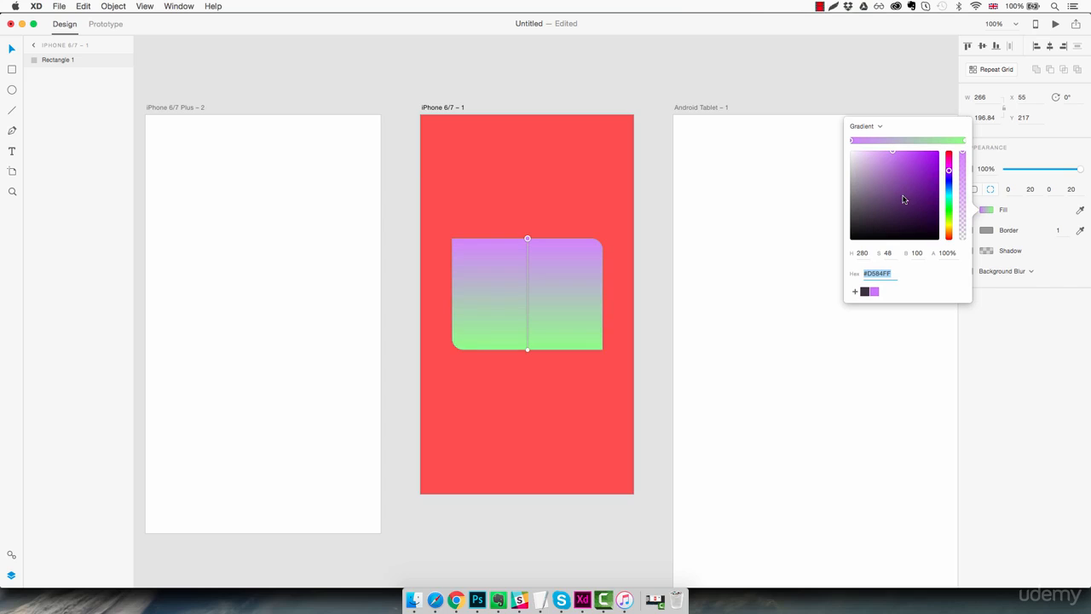
- Switch the fill from gradient back to solid light purple #D584FF
click(869, 125)
click(863, 116)
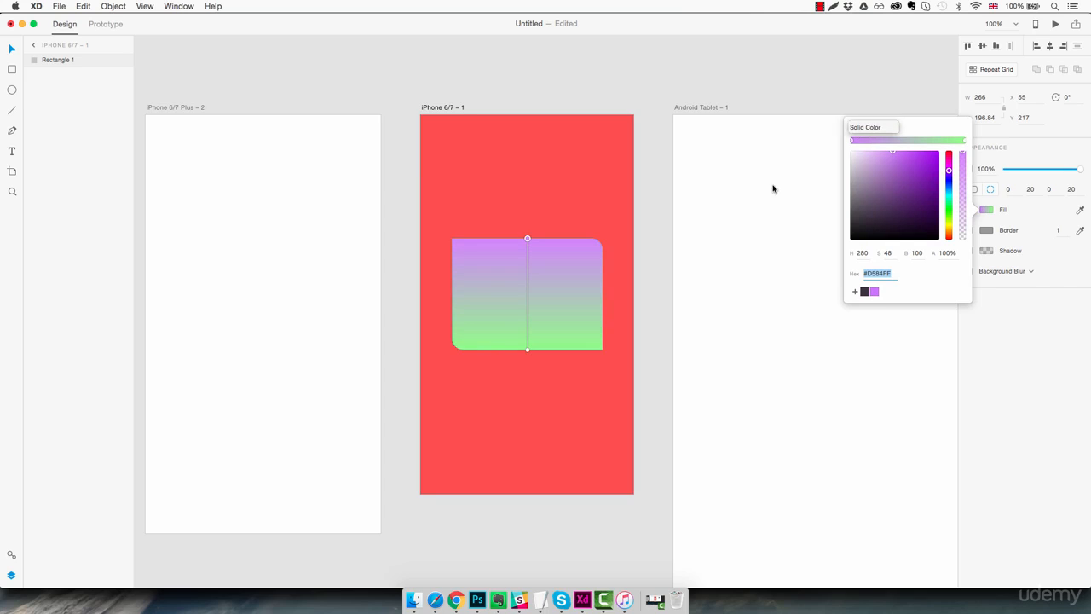
click(1080, 209)
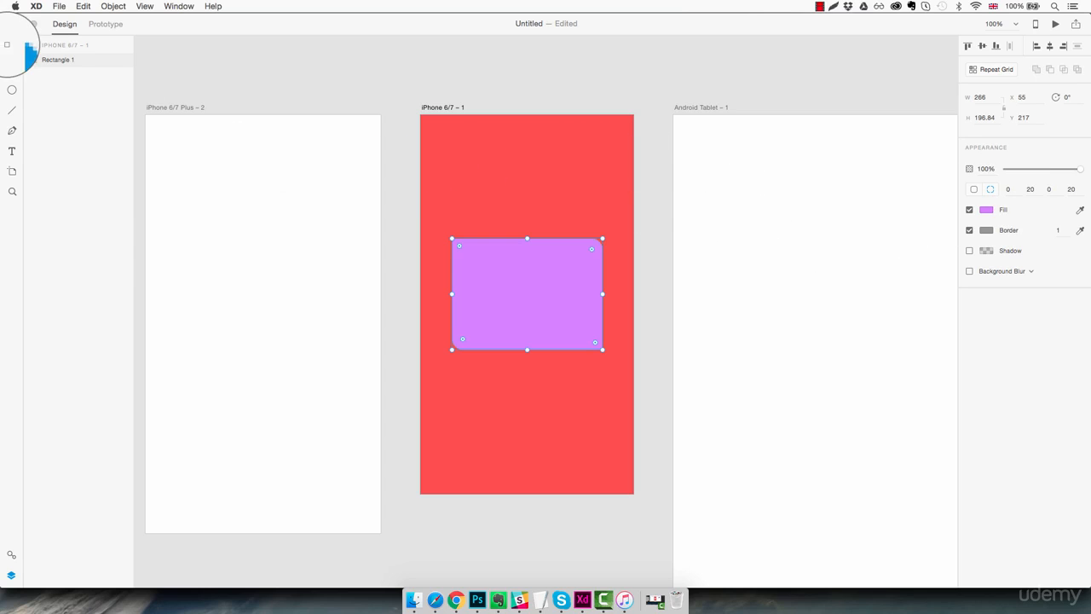
- Sample blue as the rectangle's fill and darken the border colour to near black
click(12, 49)
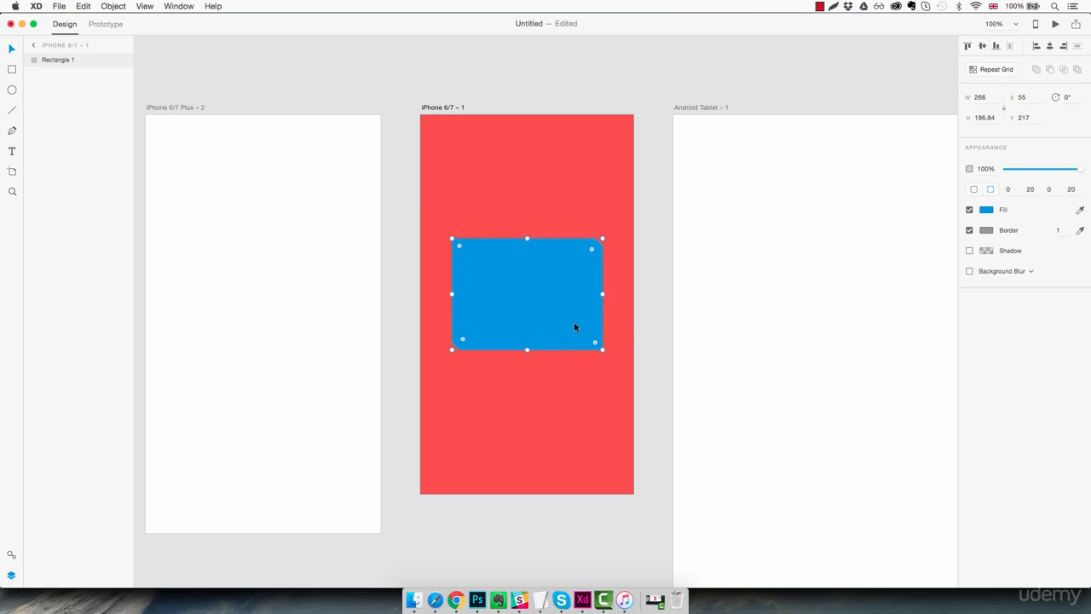
click(986, 234)
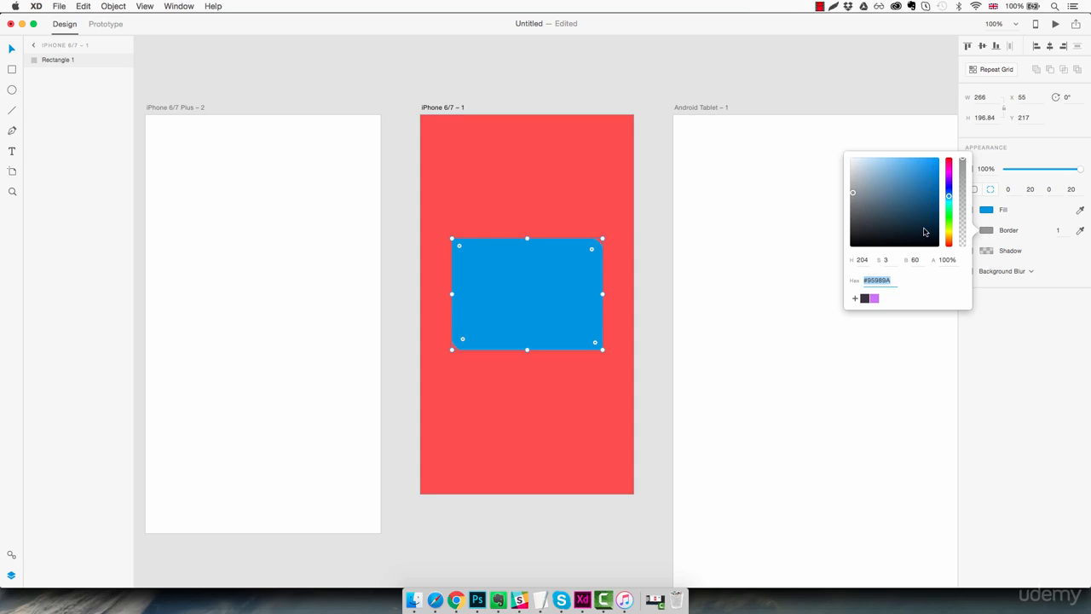
drag(925, 230, 777, 248)
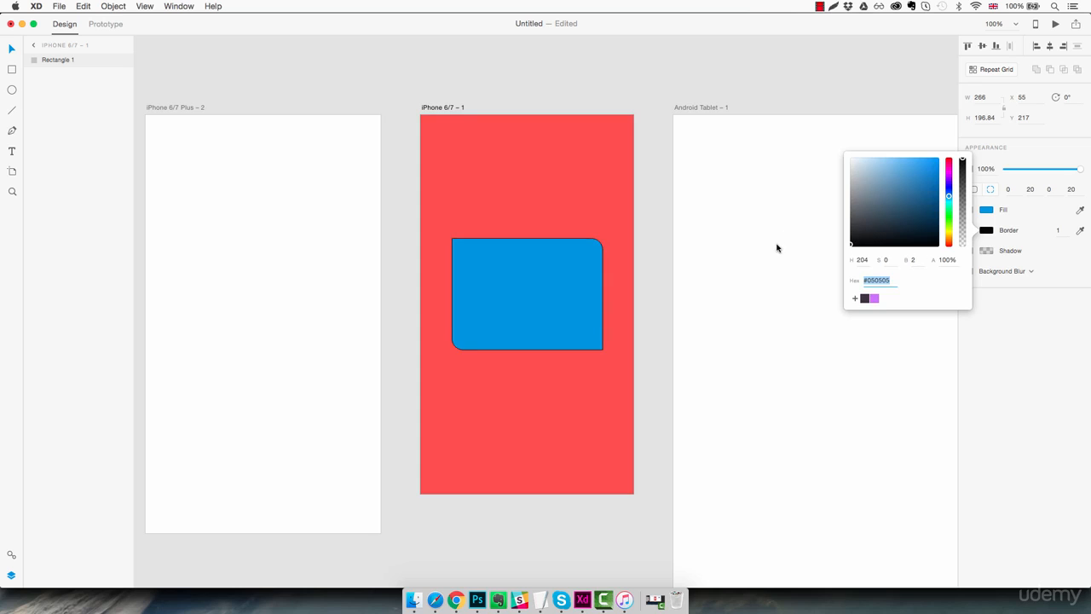
click(1020, 242)
- Thicken the border to width 27 and sample dark grey as its colour
click(1062, 231)
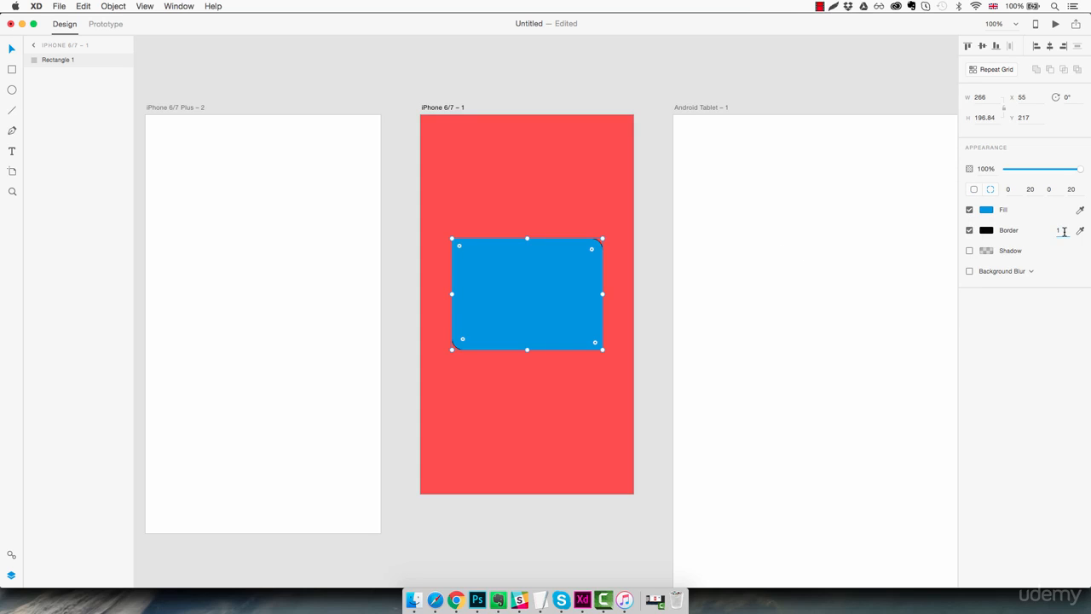
key(Up)
key(Up)
key(Up)
key(Up)
key(Up)
key(Up)
key(Up)
key(Up)
key(Up)
key(Up)
key(Up)
key(Up)
key(Up)
key(Up)
key(Up)
key(Up)
key(Up)
key(Up)
key(Up)
key(Up)
key(Up)
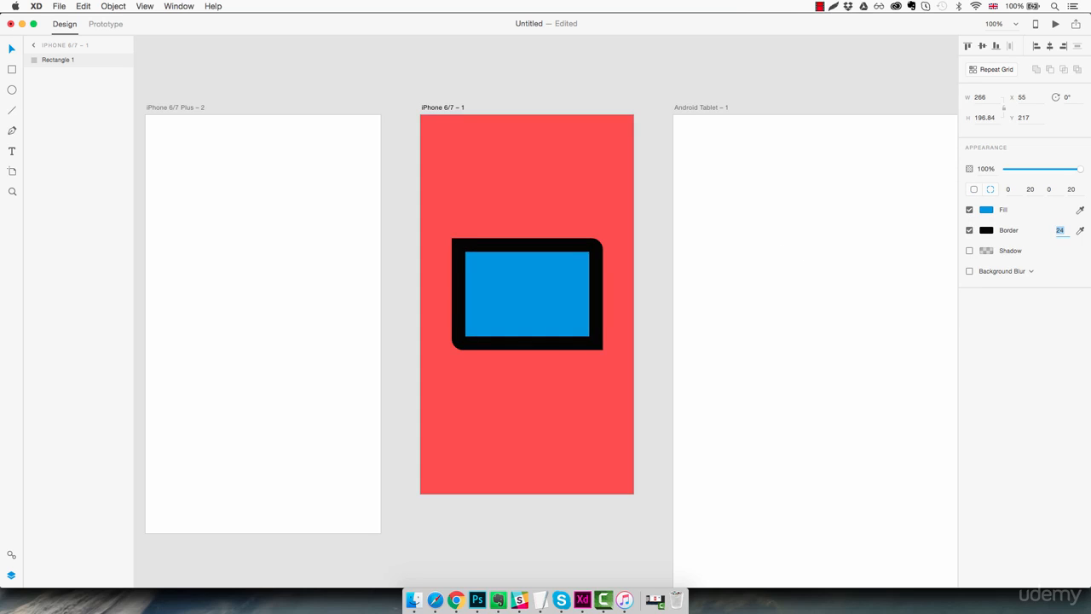
key(Up)
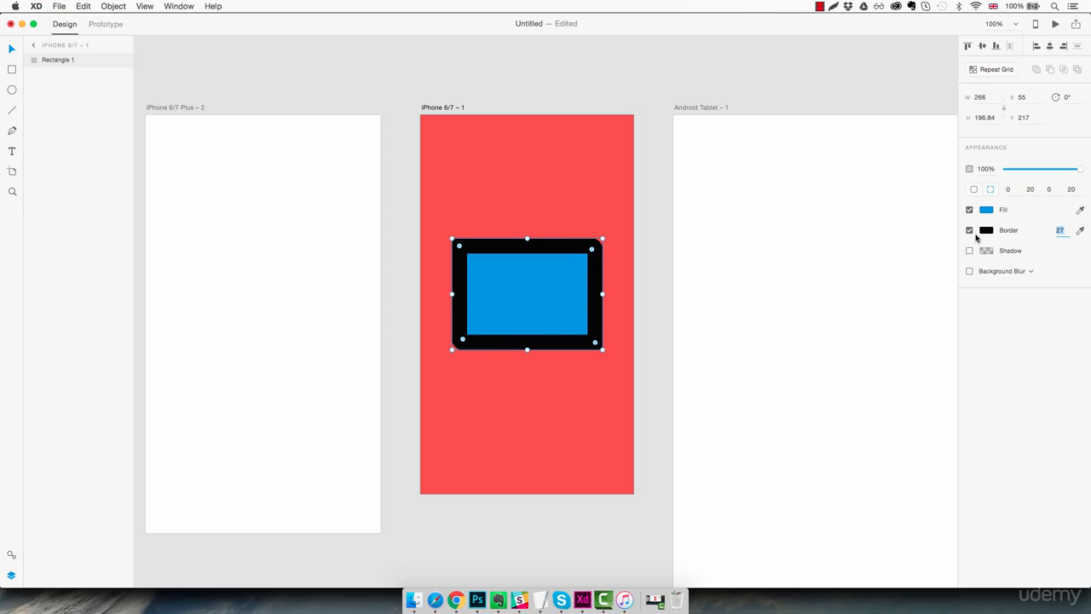
click(969, 230)
click(969, 230)
click(556, 168)
click(1080, 230)
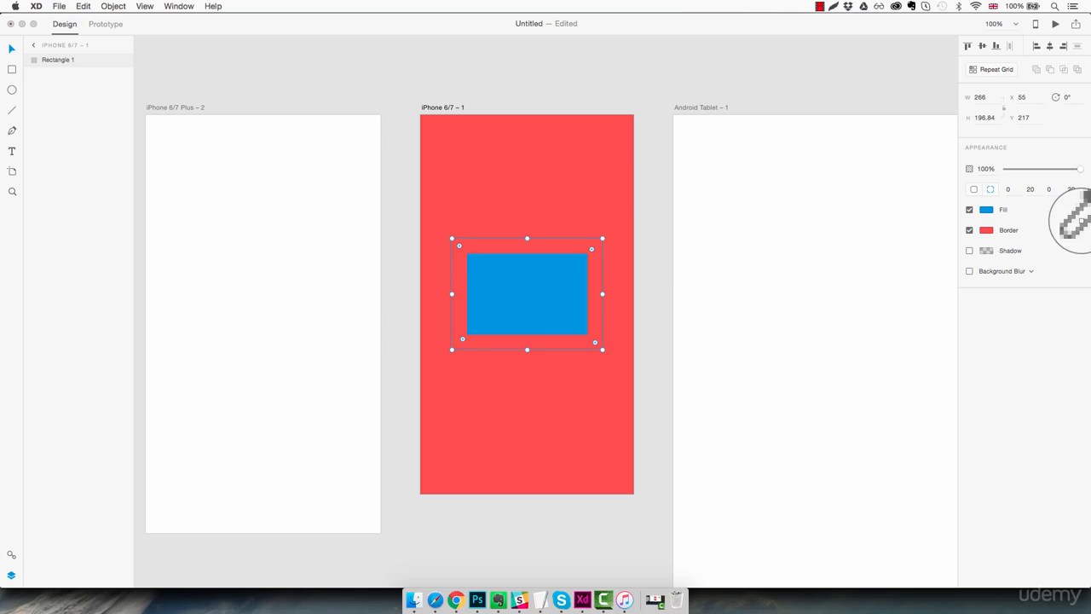
click(1049, 28)
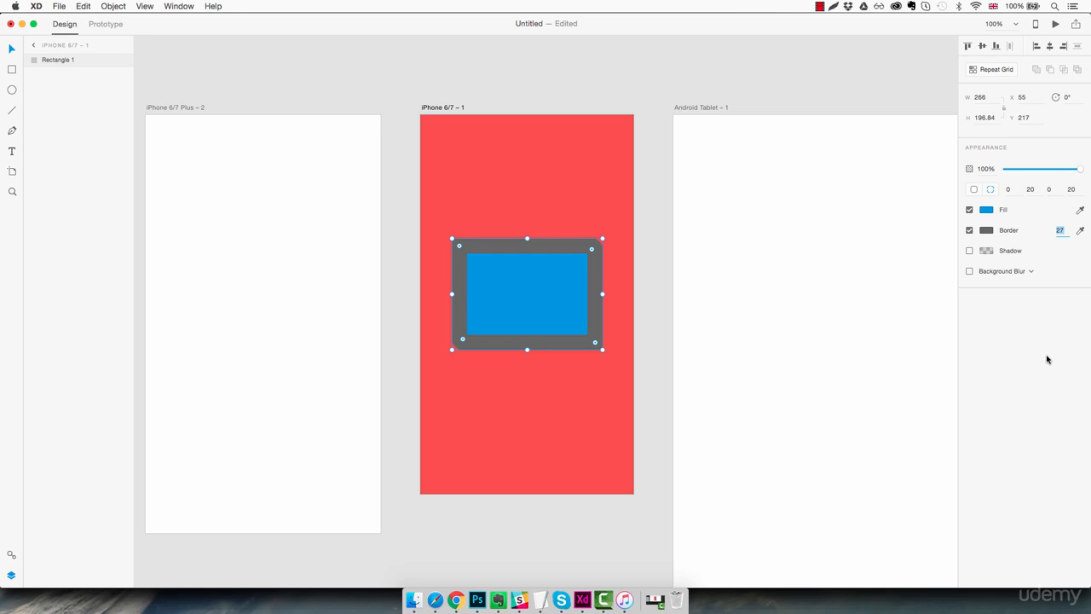
- Add a drop shadow with offsets X 0 and Y 15
click(969, 251)
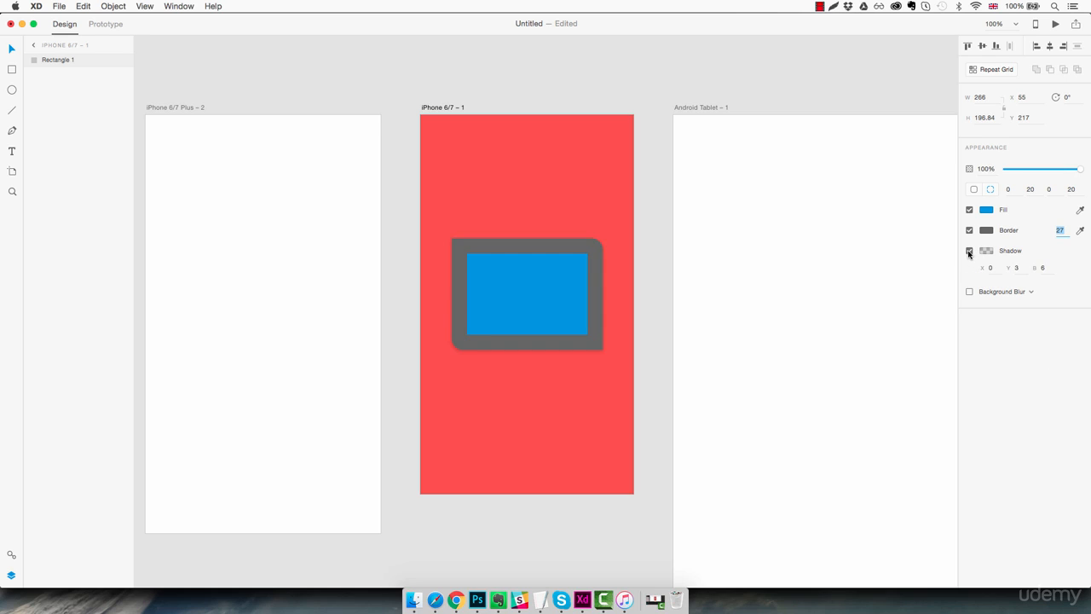
click(991, 268)
key(Up)
key(Up)
key(Up)
key(Up)
key(Up)
key(Up)
key(Up)
key(Up)
key(Up)
key(Up)
key(Up)
key(Up)
key(Up)
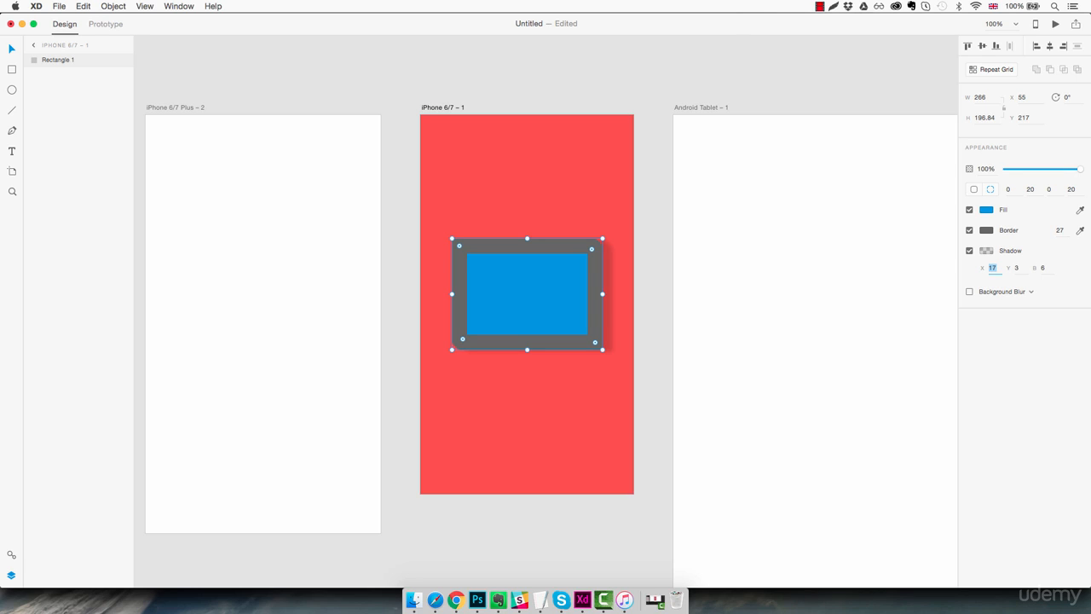
key(Down)
key(Down)
key(Down)
key(Down)
key(Down)
key(Down)
key(Down)
key(Down)
key(Down)
key(Down)
key(Down)
key(Down)
key(Down)
key(Down)
key(Down)
key(Down)
key(Down)
key(Down)
key(Down)
key(Down)
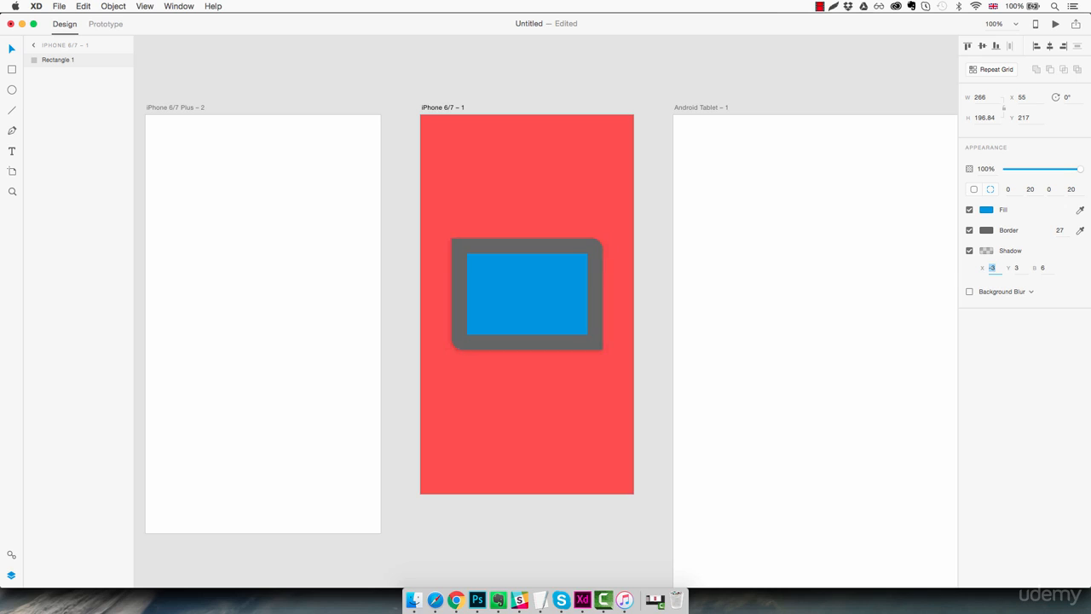
key(Down)
key(Down)
key(Down)
key(Down)
key(Down)
key(Down)
key(Down)
key(Down)
key(Down)
key(Down)
key(Down)
key(Down)
key(Down)
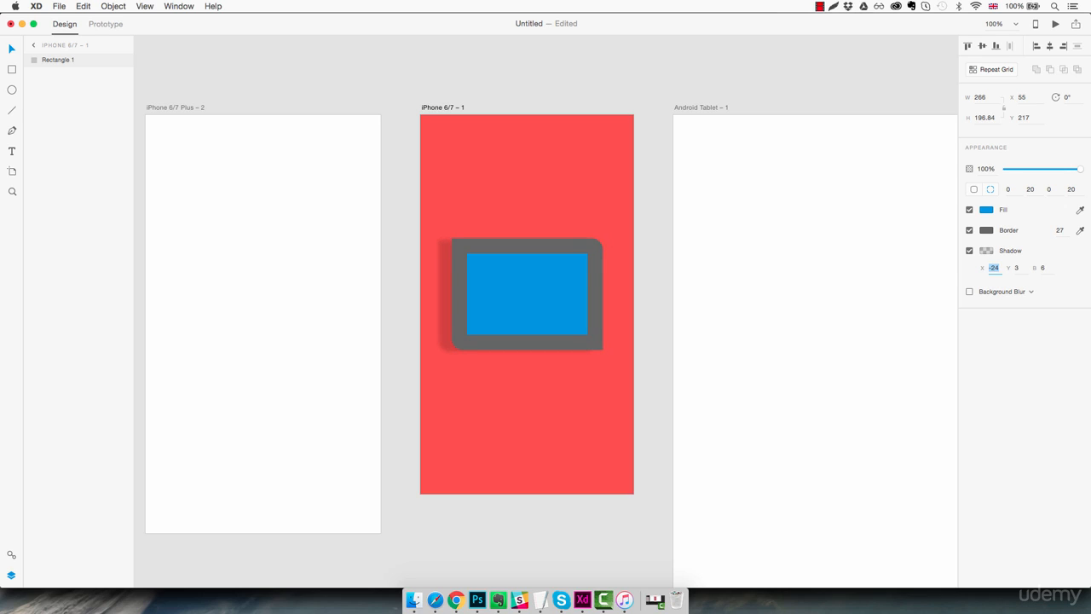
key(Up)
key(Up)
key(Up)
key(Up)
key(Up)
key(Up)
key(Up)
key(Up)
key(Up)
key(Up)
key(Up)
key(Up)
key(Up)
key(Up)
key(Up)
key(Up)
key(Up)
key(Up)
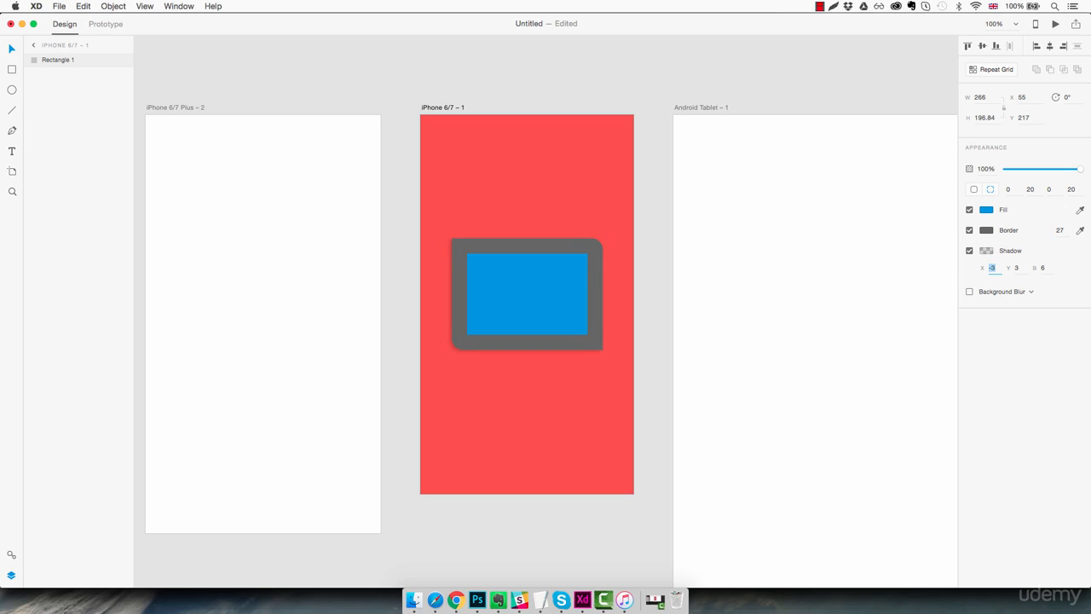
key(Up)
key(Up)
key(Up)
click(1023, 269)
key(Up)
key(Up)
key(Up)
key(Up)
key(Up)
key(Up)
key(Up)
key(Up)
key(Up)
key(Up)
key(Up)
key(Up)
key(Up)
key(Up)
key(Up)
key(Up)
key(Up)
key(Up)
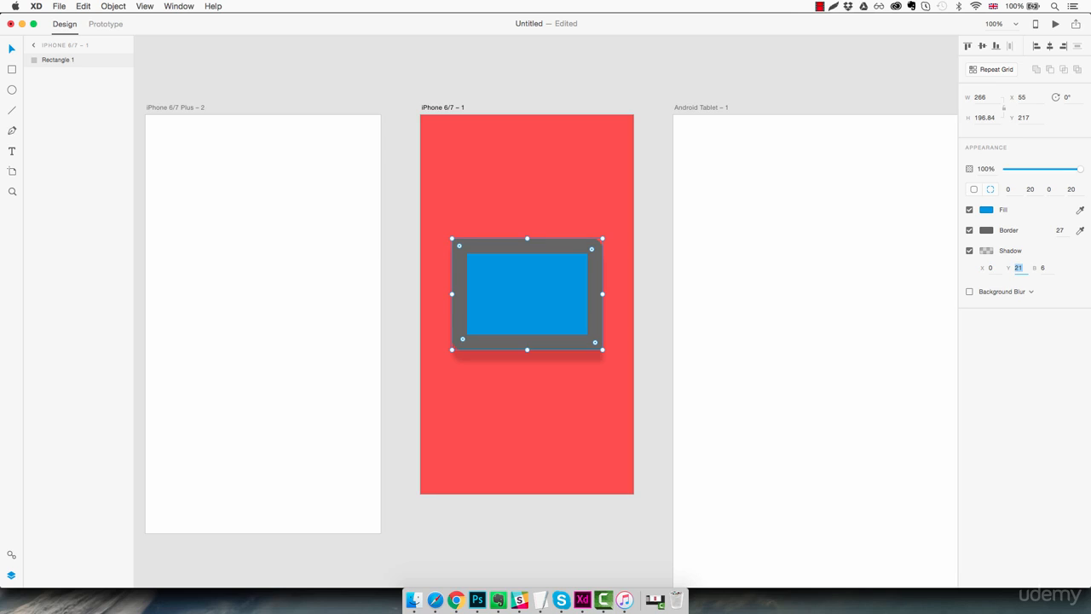
key(Down)
key(Down)
key(Down)
key(Down)
key(Down)
key(Down)
key(Down)
key(Down)
key(Down)
key(Down)
key(Down)
key(Down)
key(Down)
key(Down)
key(Down)
key(Down)
key(Down)
key(Down)
key(Down)
key(Down)
key(Down)
key(Down)
key(Down)
key(Down)
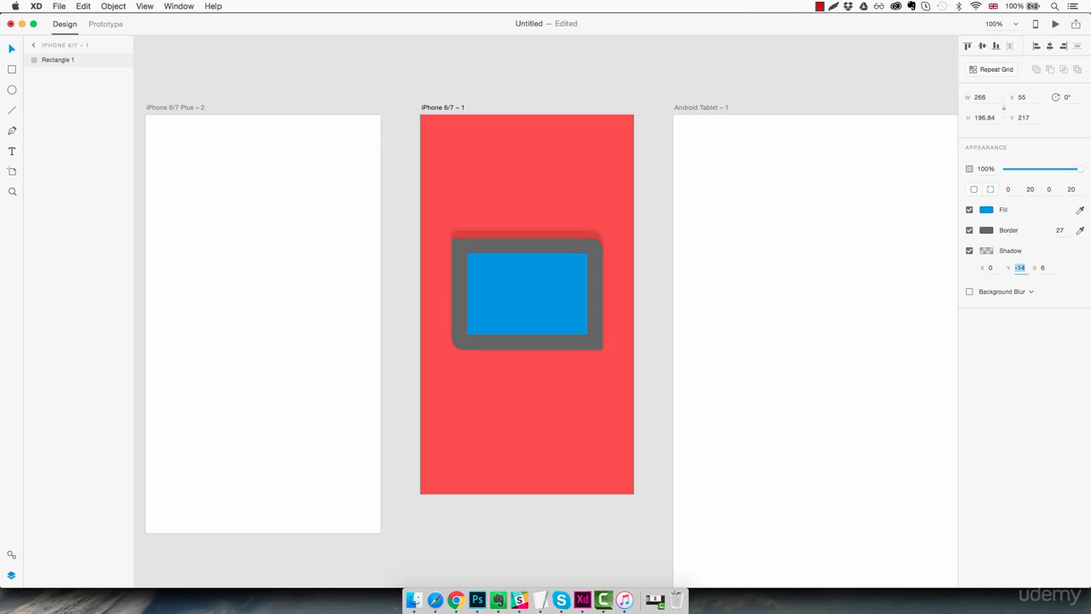
key(Up)
key(Up)
key(Up)
key(Up)
key(Up)
key(Up)
key(Up)
key(Up)
key(Up)
key(Up)
key(Up)
key(Up)
key(Up)
key(Up)
key(Up)
key(Up)
key(Up)
key(Up)
key(Up)
key(Up)
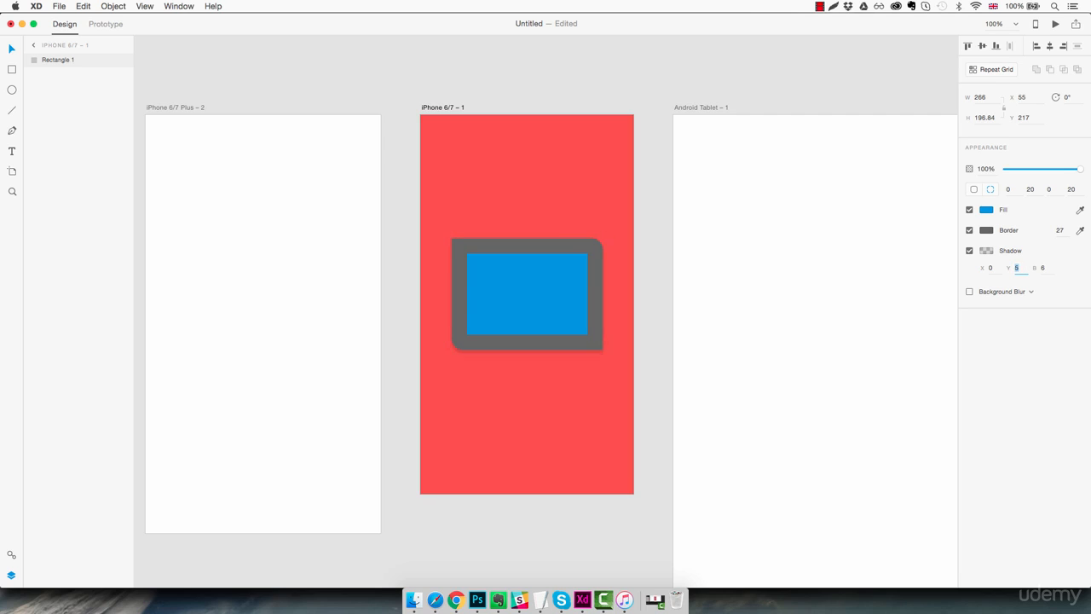
- Set the shadow blur to 6 and make its colour near-opaque black
click(1047, 268)
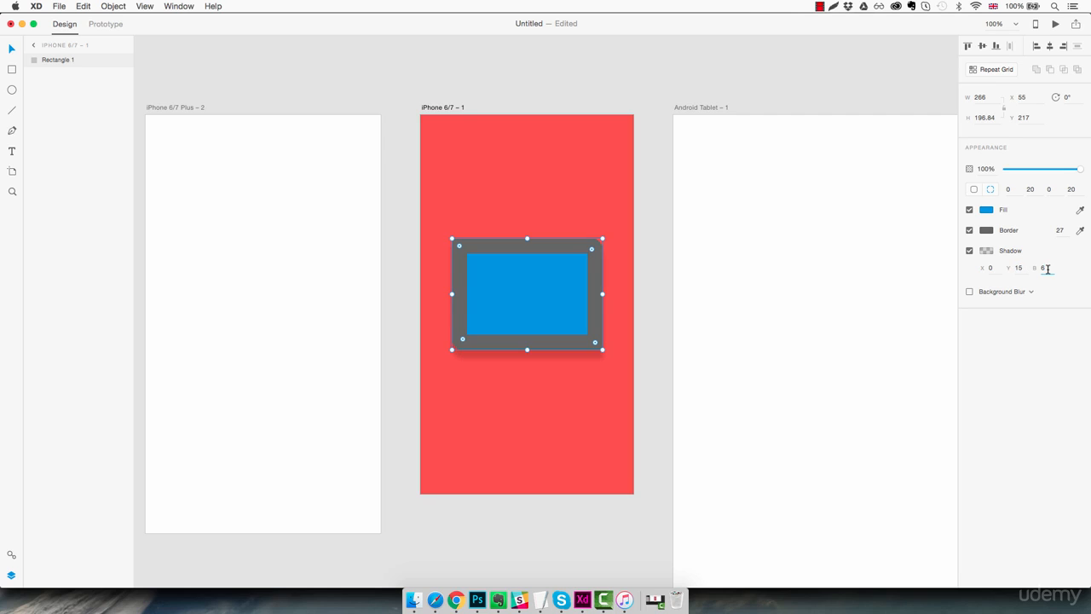
key(Down)
key(Up)
key(Up)
key(Up)
key(Up)
key(Up)
key(Up)
key(Up)
key(Up)
key(Up)
key(Up)
key(Up)
key(Up)
key(Up)
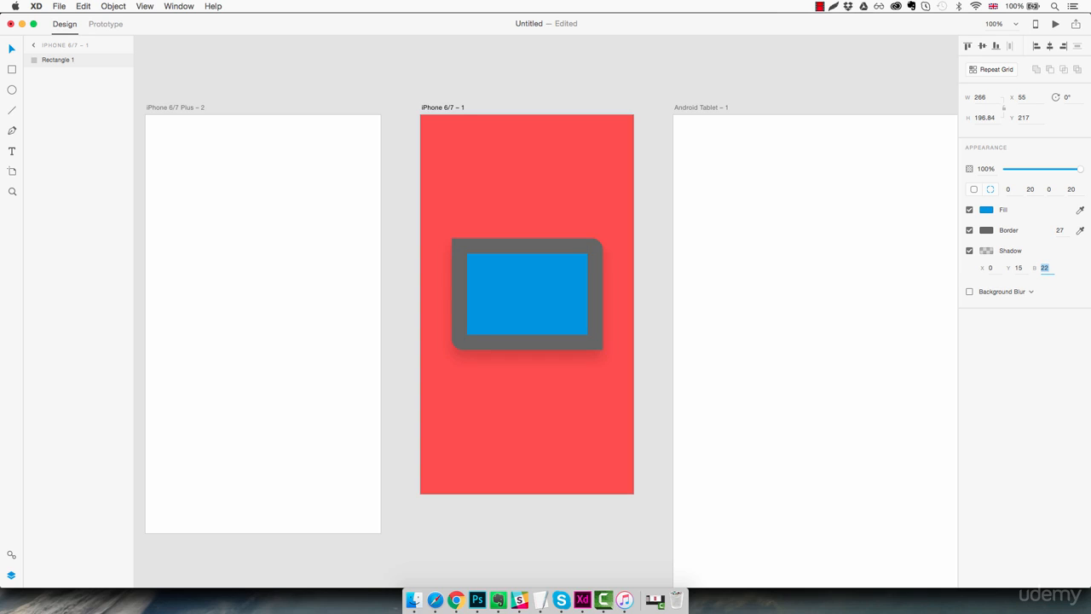
key(Down)
key(Down)
key(Down)
key(Down)
click(986, 250)
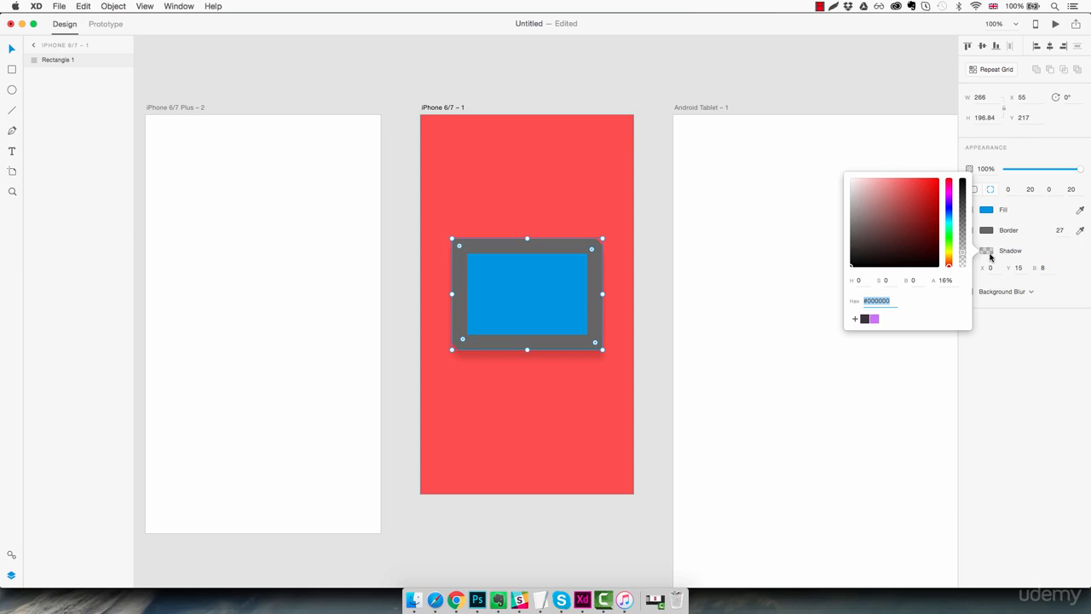
mouse_move(842, 220)
mouse_down()
mouse_move(824, 200)
mouse_move(860, 178)
mouse_move(843, 225)
mouse_move(781, 270)
mouse_up()
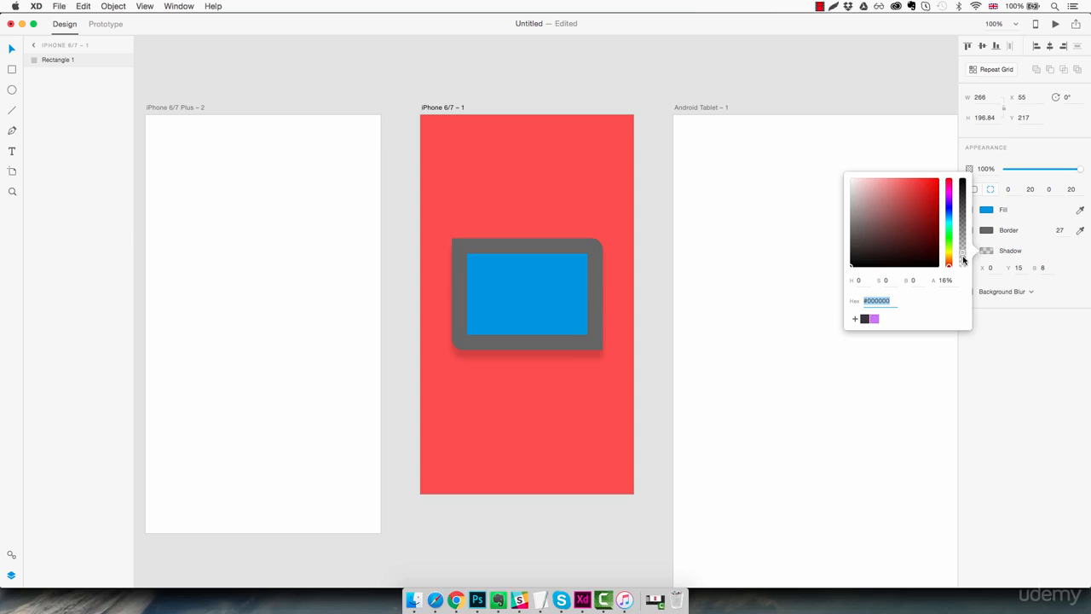
drag(964, 255, 964, 182)
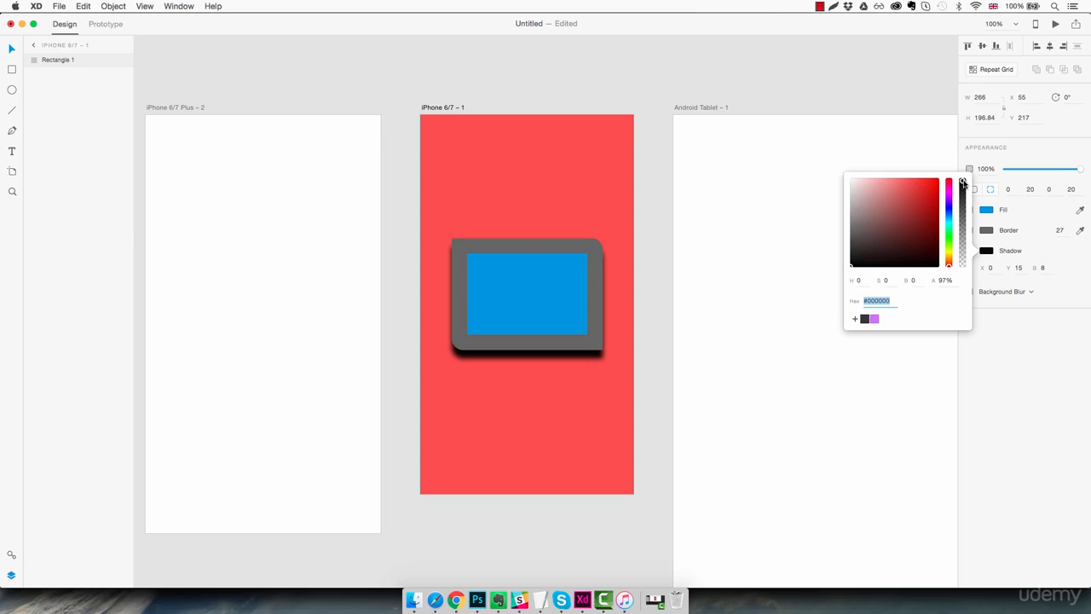
click(1054, 288)
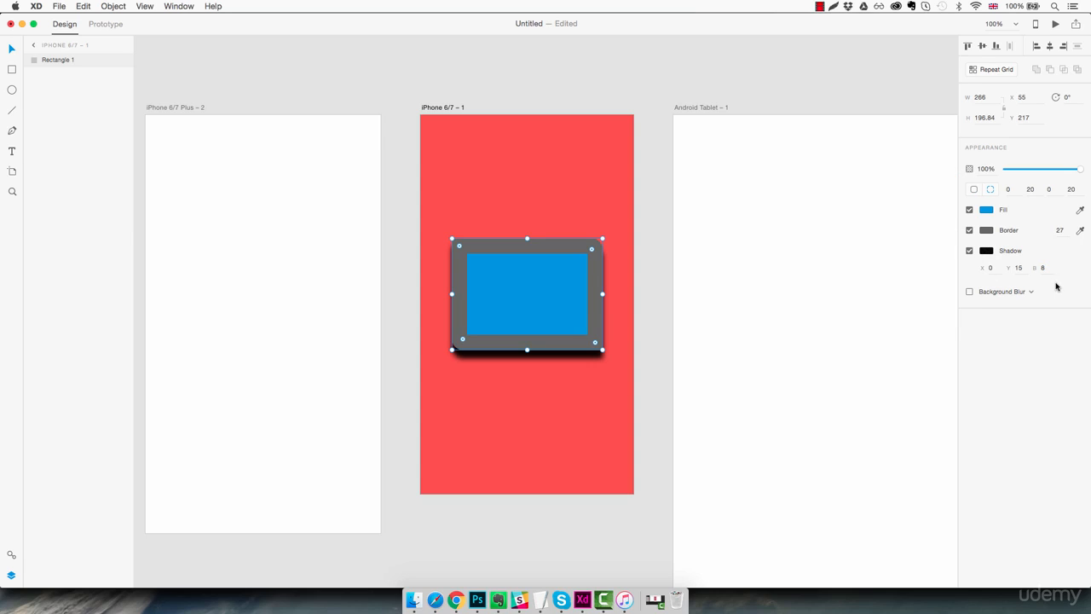
- Turn on background blur (amount 30, brightness 15) after briefly toggling it off
click(970, 292)
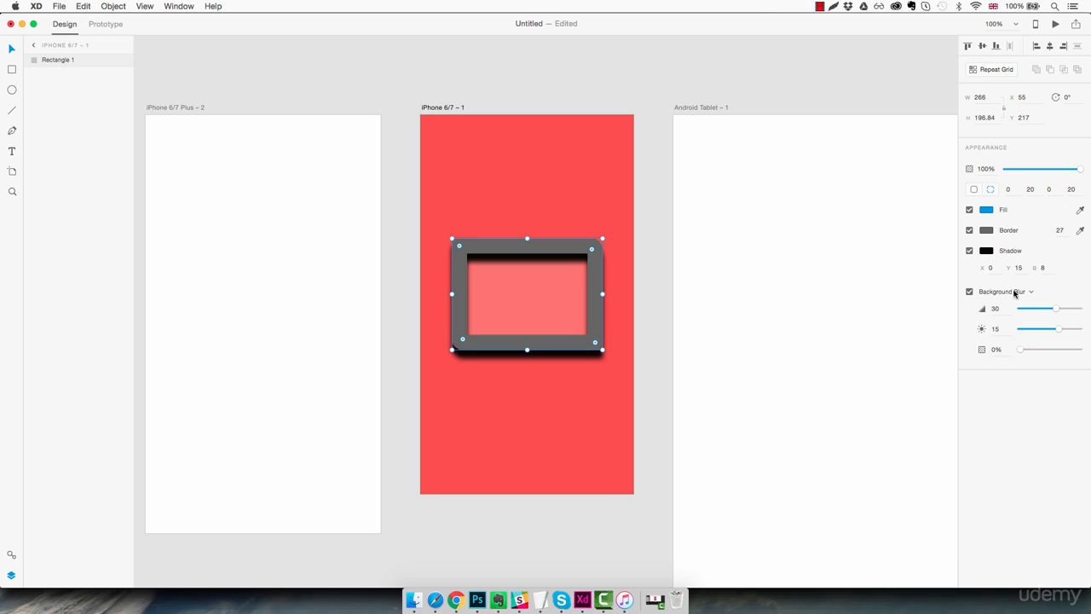
click(969, 291)
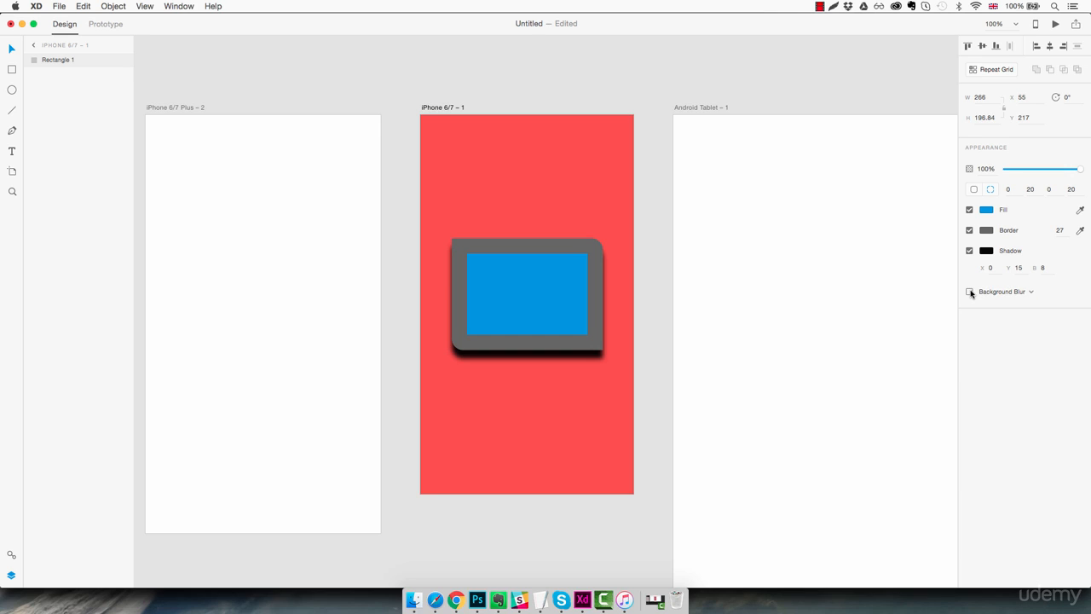
click(970, 292)
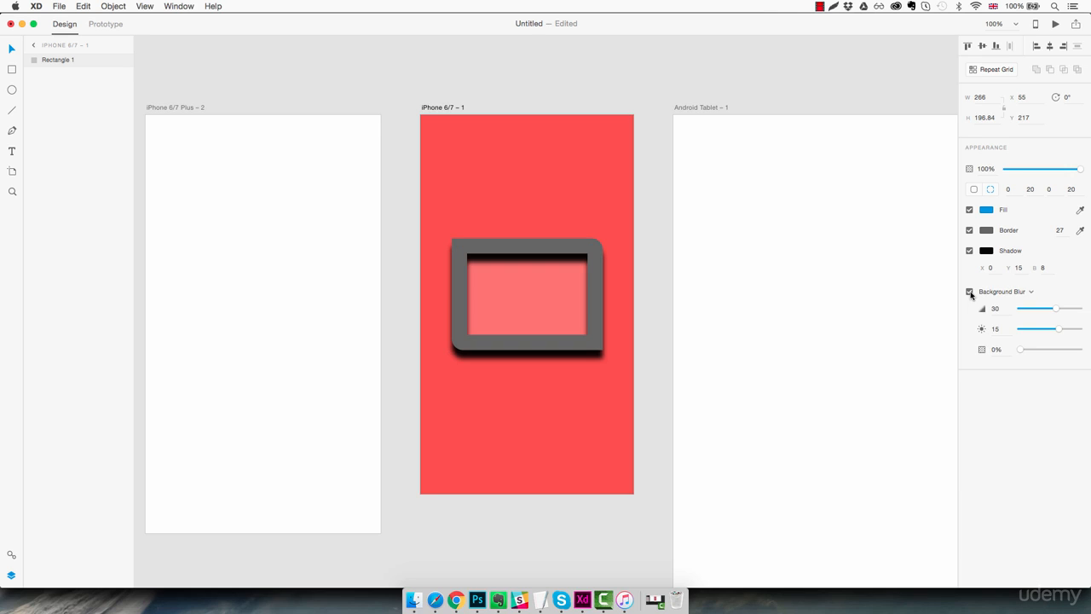